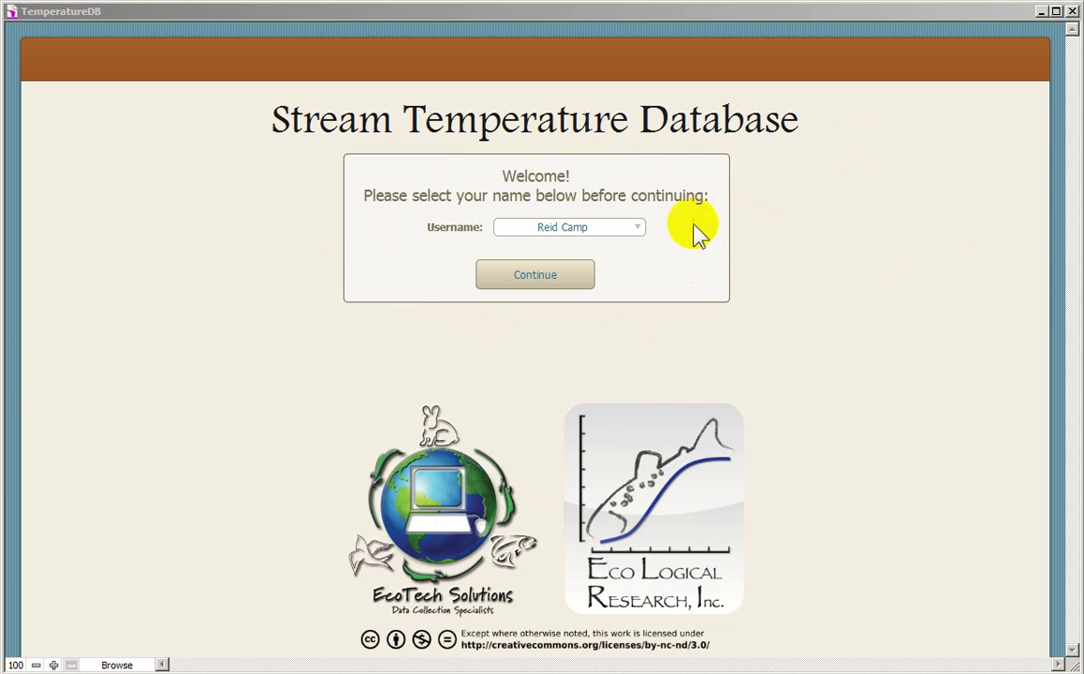
Step: Enter the database with the already selected username
{"action": "left_click", "coordinate": [646, 226]}
{"action": "left_click", "coordinate": [696, 205]}
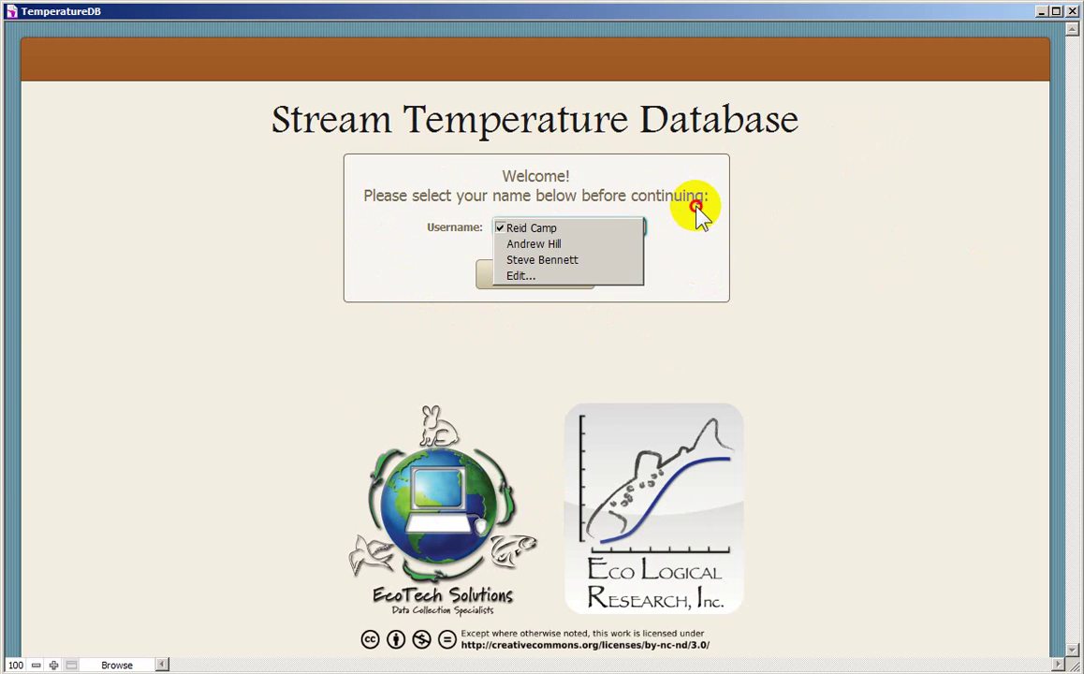
{"action": "left_click", "coordinate": [521, 276]}
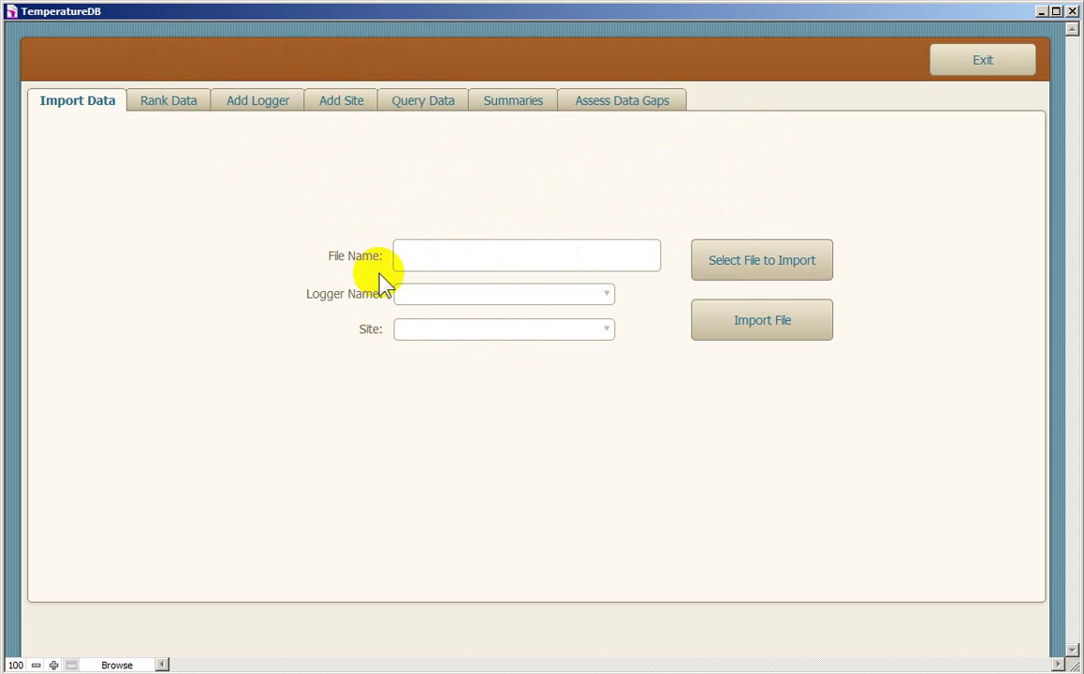
Step: Review the forms for adding a logger and adding a site, including the selectable stream names and the equipment name field
{"action": "left_click", "coordinate": [261, 103]}
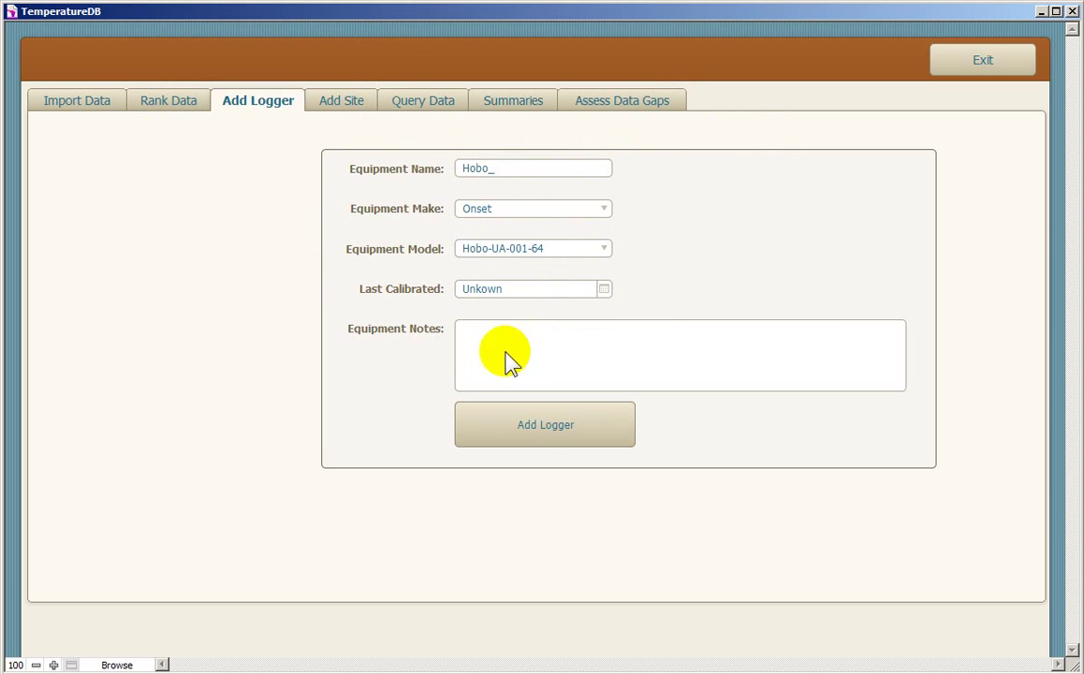
{"action": "left_click", "coordinate": [349, 100]}
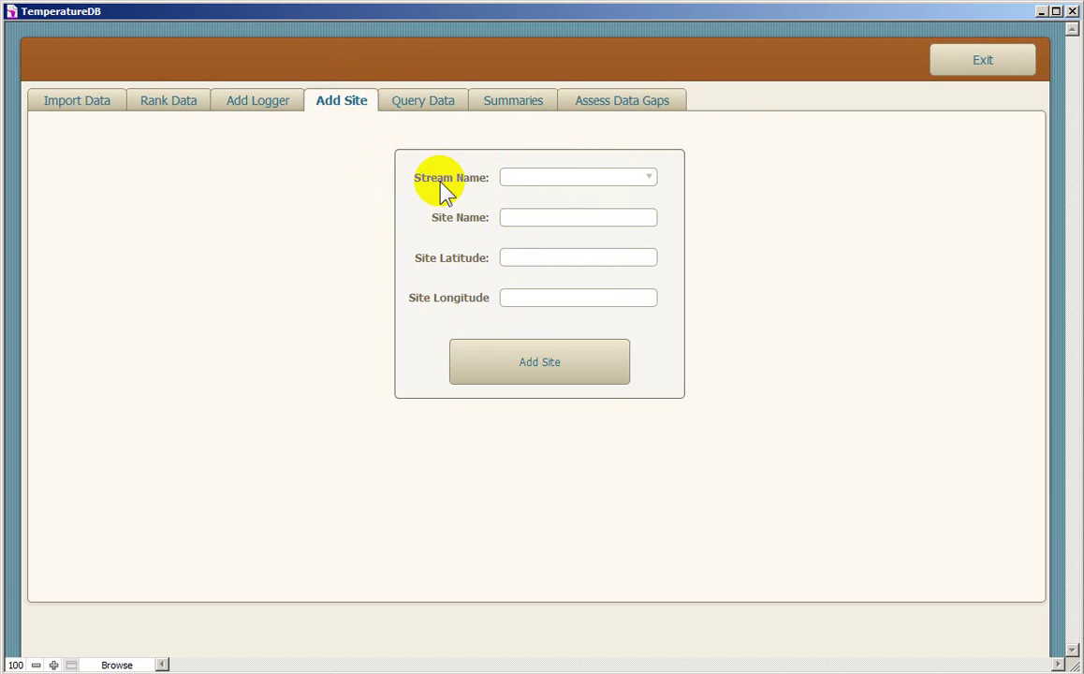
{"action": "left_click", "coordinate": [561, 177]}
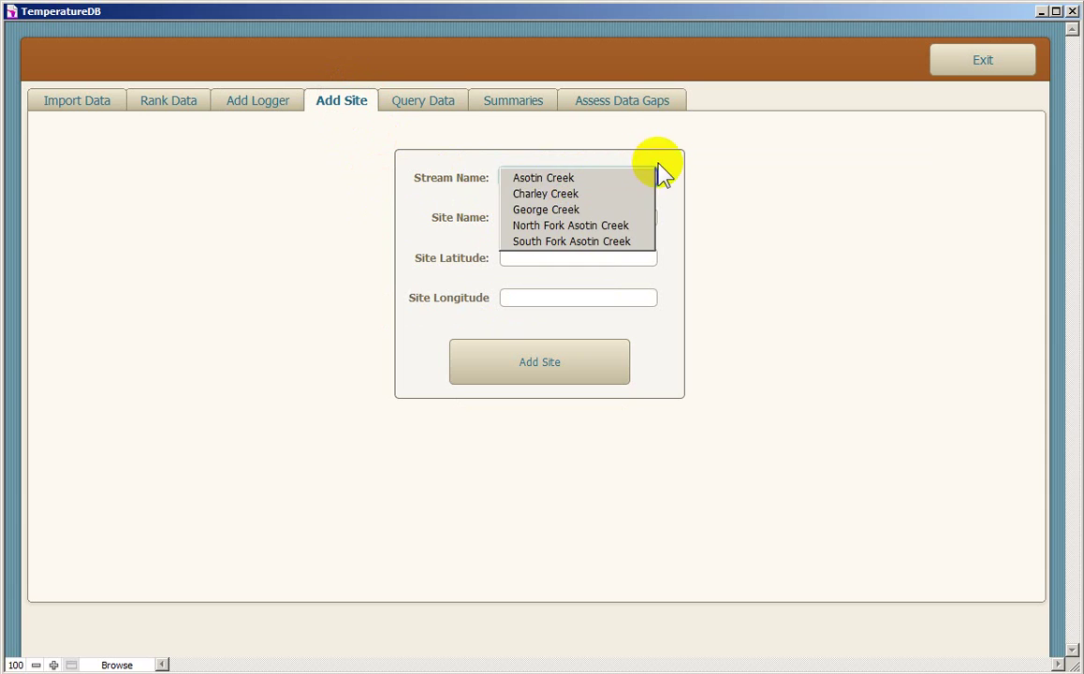
{"action": "left_click", "coordinate": [720, 190]}
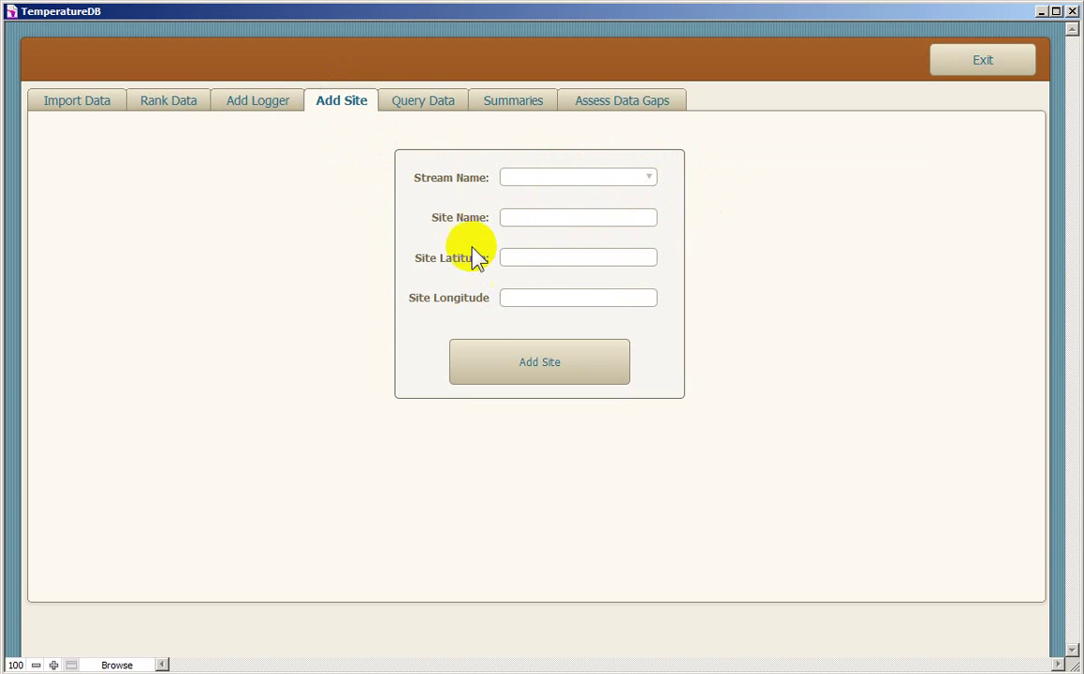
{"action": "left_click", "coordinate": [276, 103]}
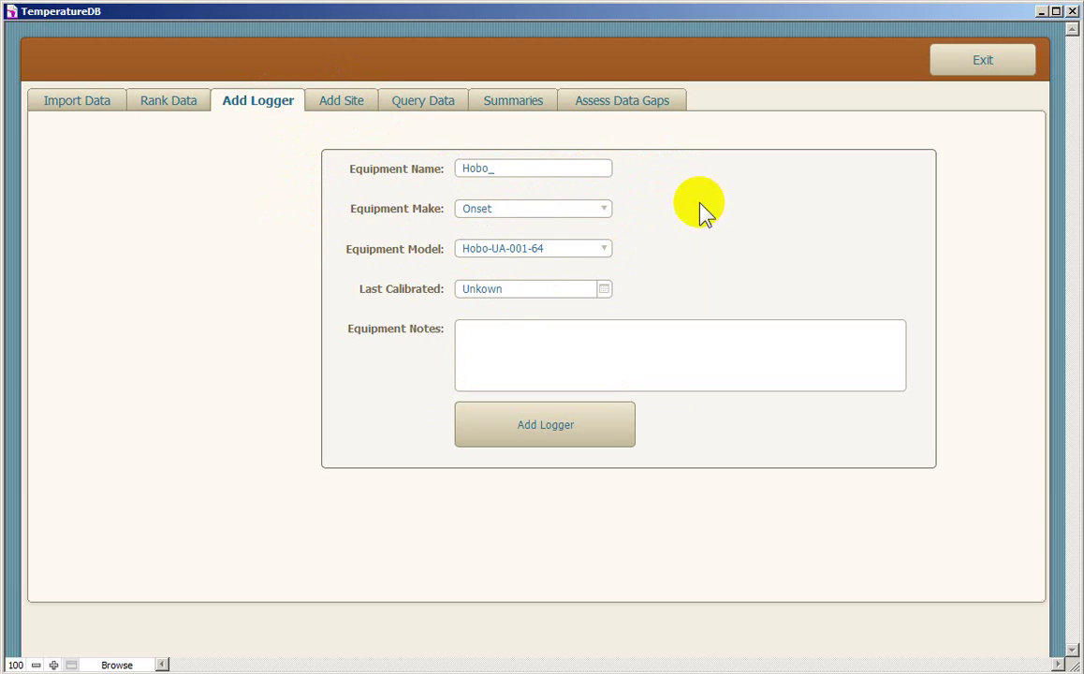
{"action": "left_click", "coordinate": [464, 170]}
{"action": "key", "text": "BackSpace"}
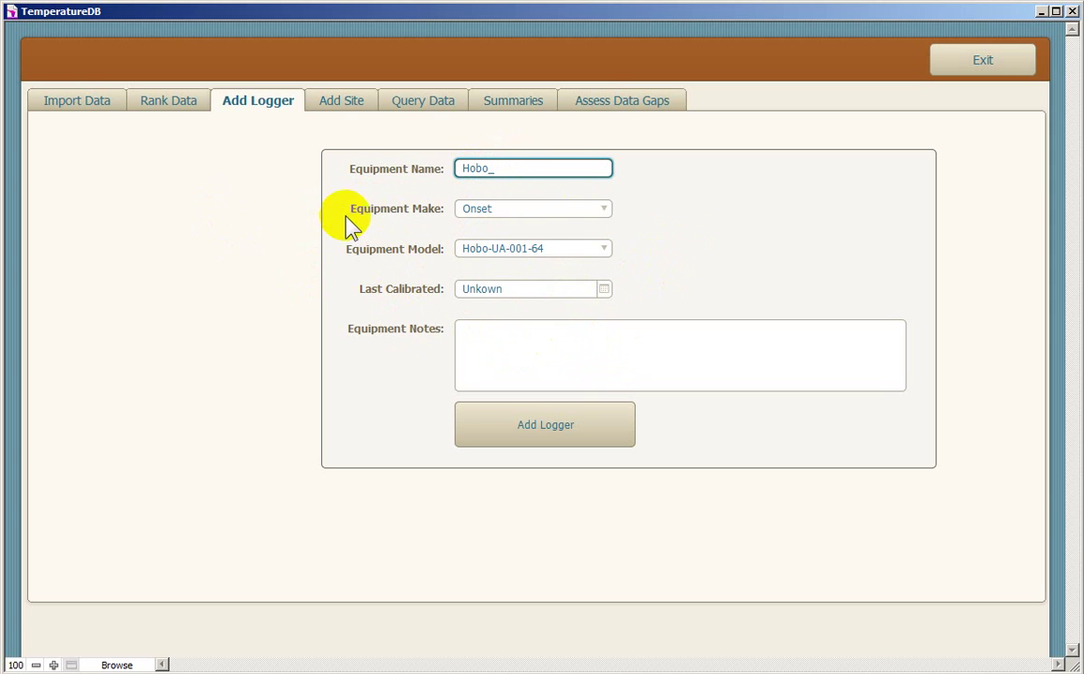
Step: Choose CCF1(2017599)_120310.csv from the TemperatureDB folder as the data file to import
{"action": "left_click", "coordinate": [81, 103]}
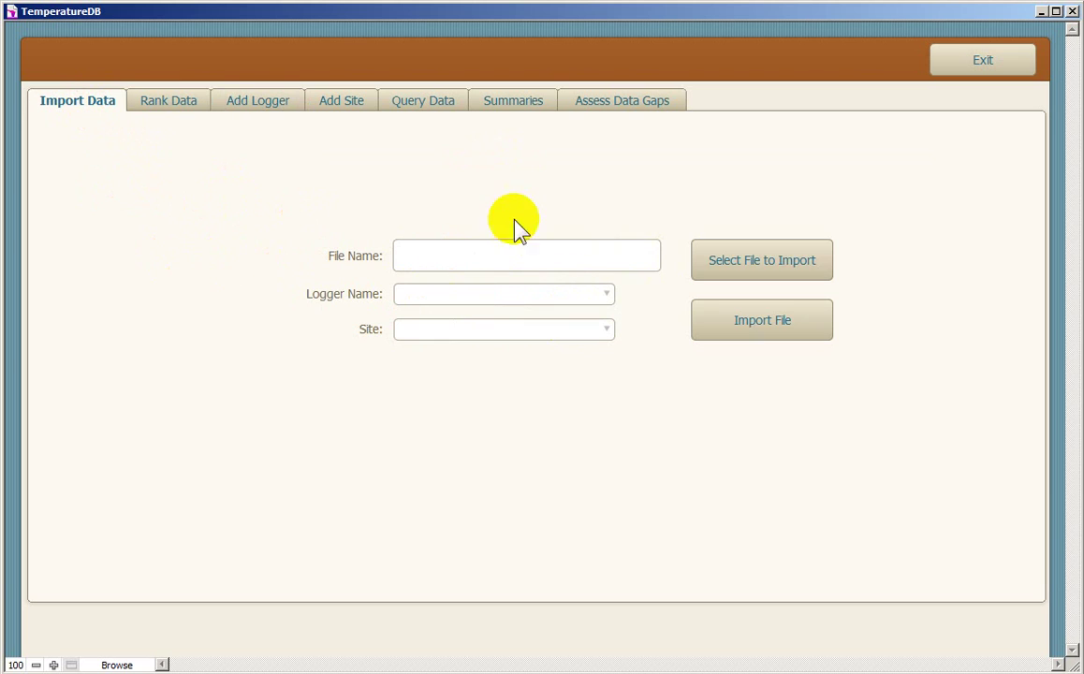
{"action": "left_click", "coordinate": [765, 267]}
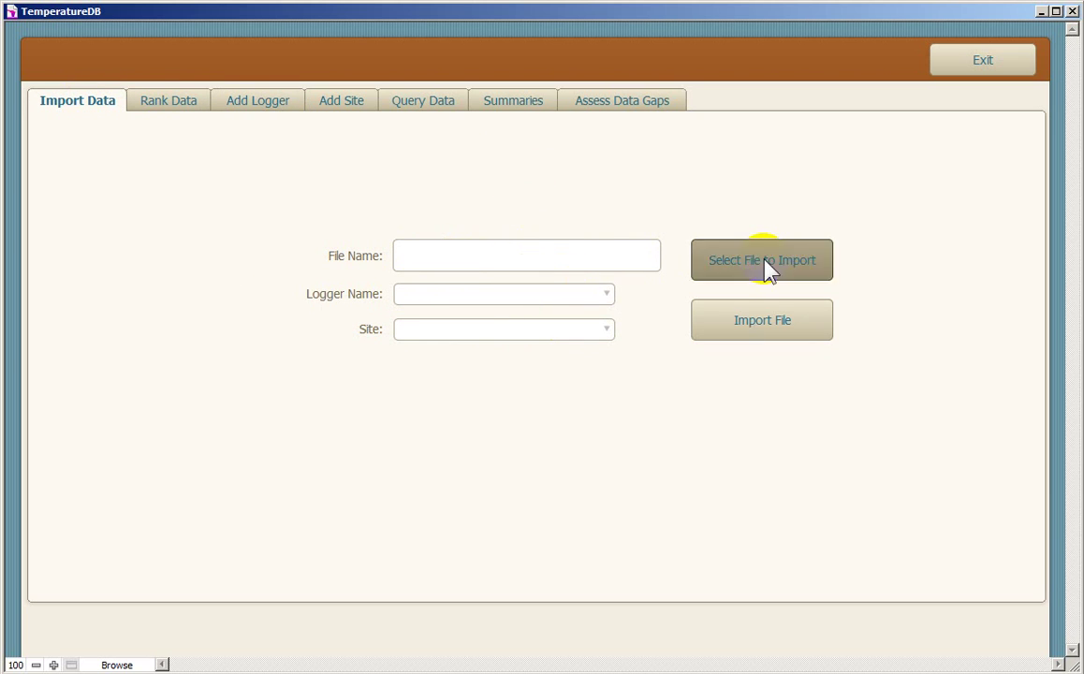
{"action": "left_click_drag", "start_coordinate": [779, 157], "coordinate": [544, 110]}
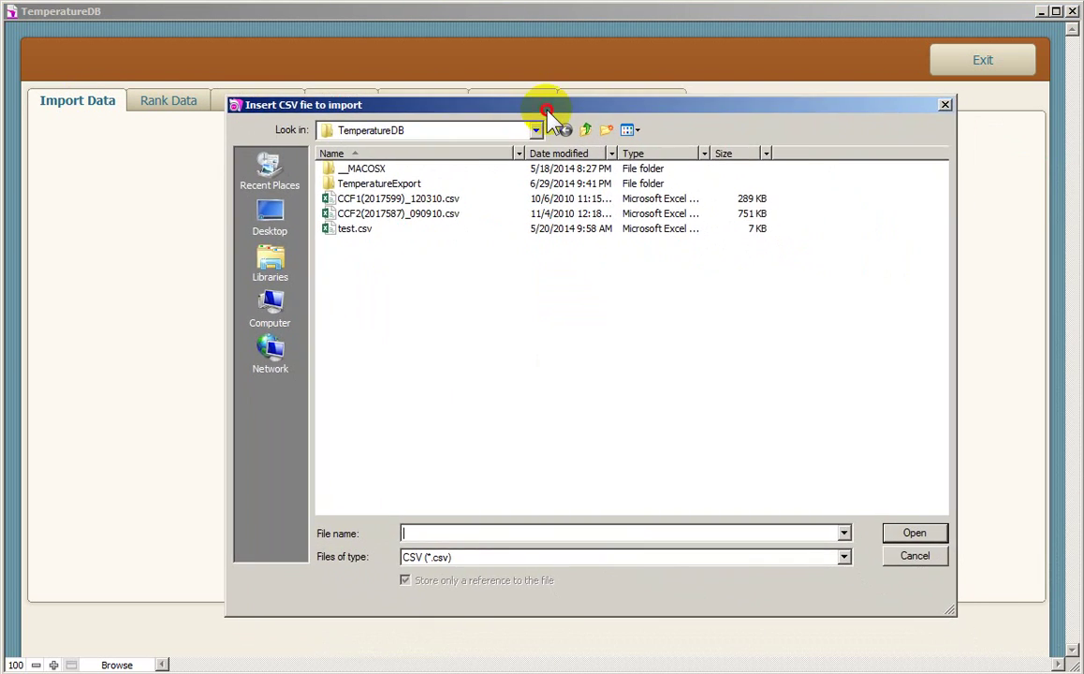
{"action": "left_click", "coordinate": [400, 200]}
{"action": "left_click", "coordinate": [396, 209]}
{"action": "left_click", "coordinate": [394, 199]}
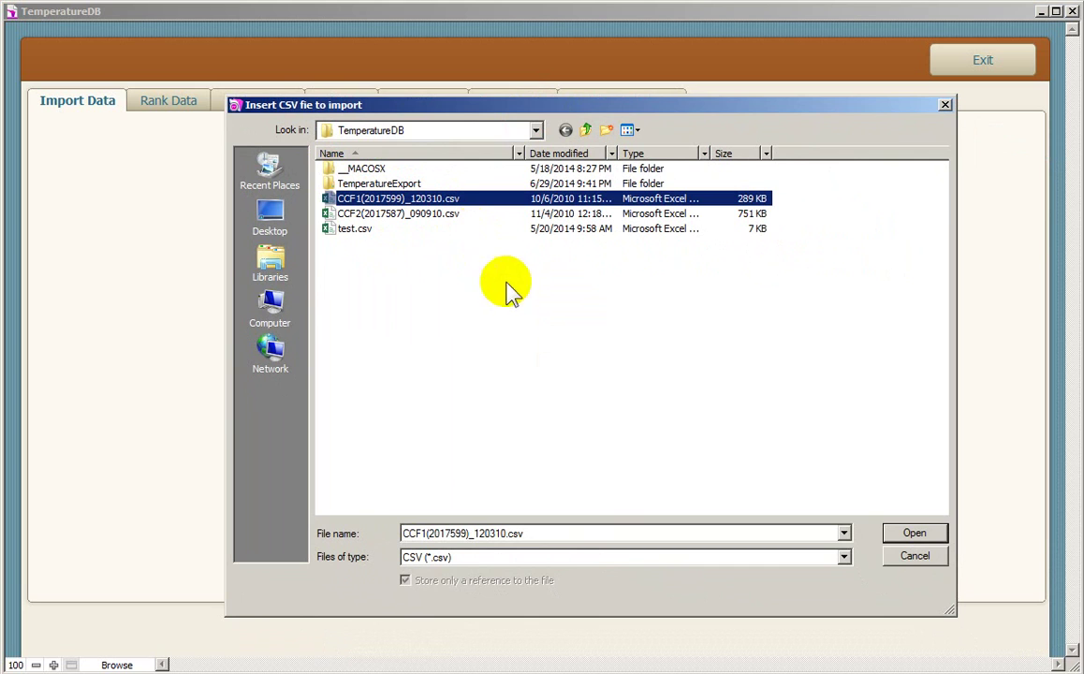
{"action": "left_click", "coordinate": [915, 532]}
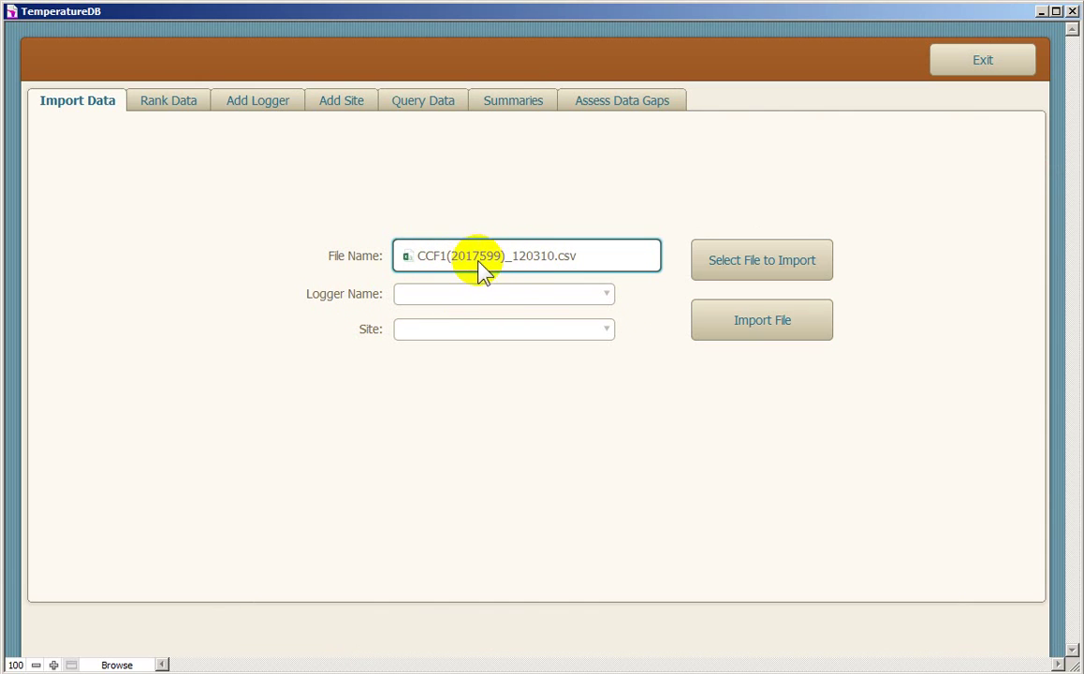
Step: Assign logger Hobo_2017599 and site CC-F1 to the selected import file
{"action": "left_click", "coordinate": [478, 296]}
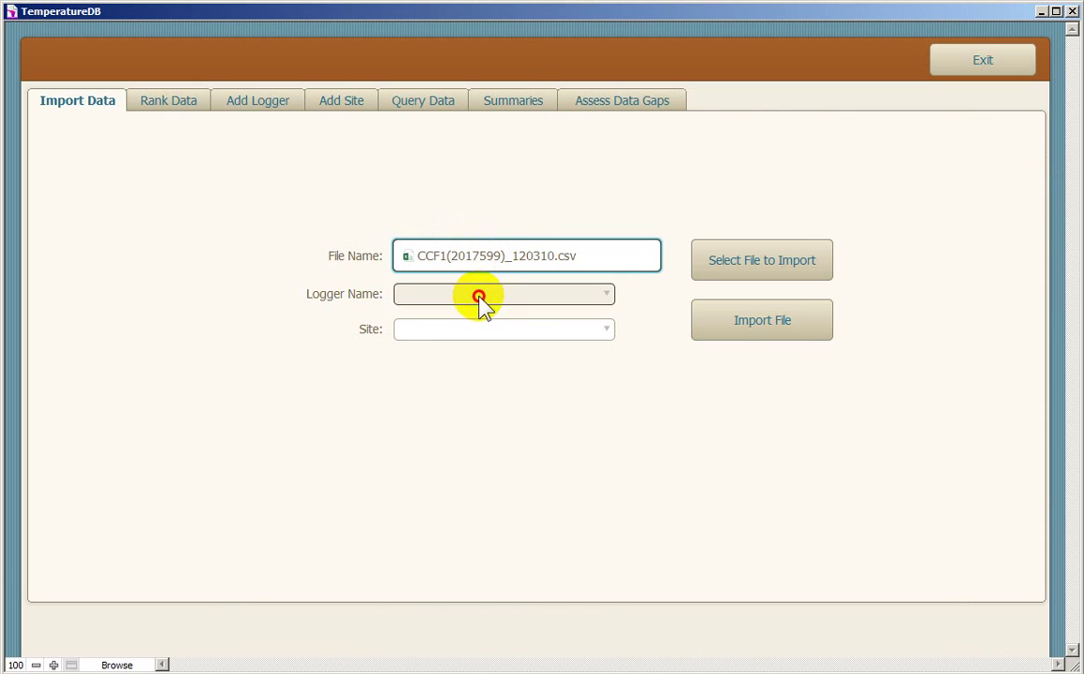
{"action": "left_click", "coordinate": [305, 285]}
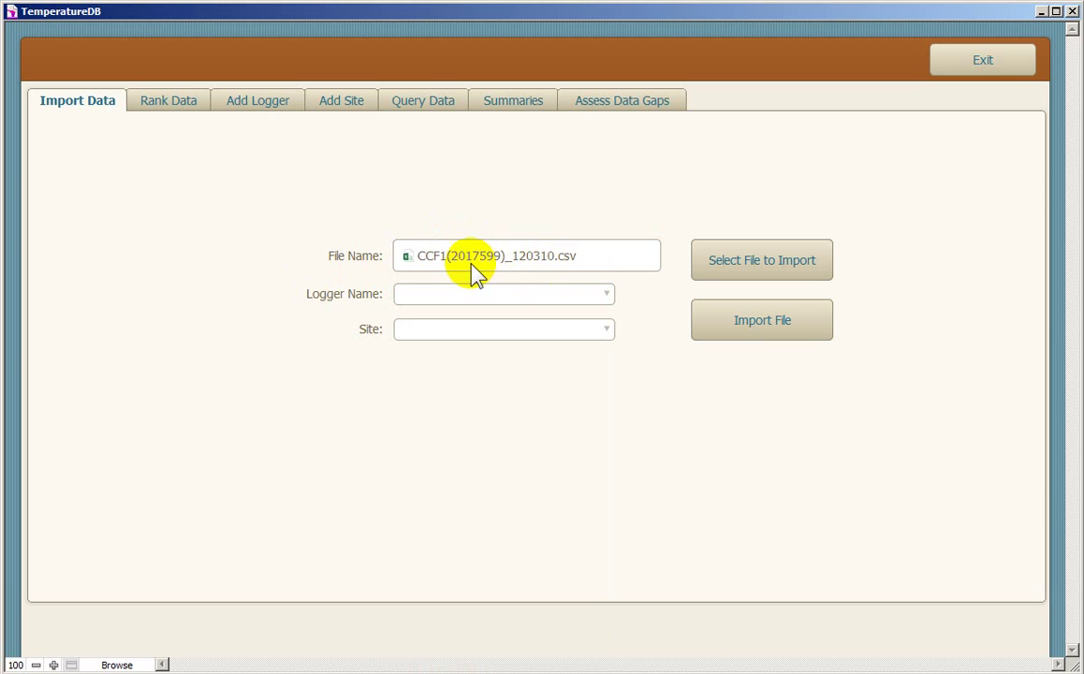
{"action": "left_click", "coordinate": [505, 298]}
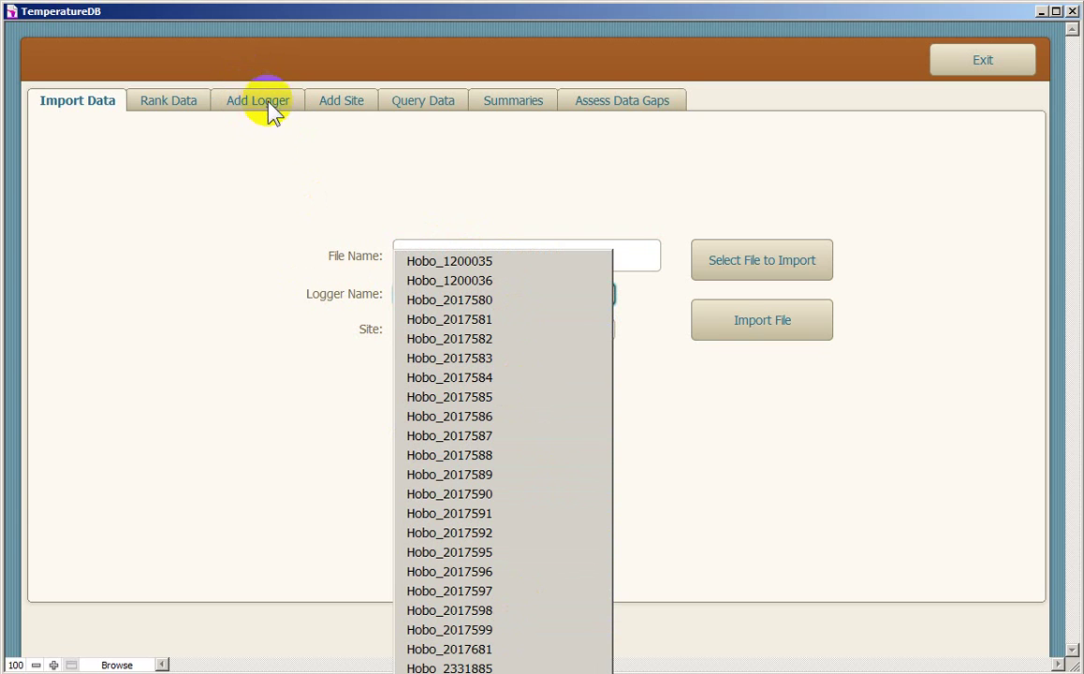
{"action": "left_click", "coordinate": [522, 633]}
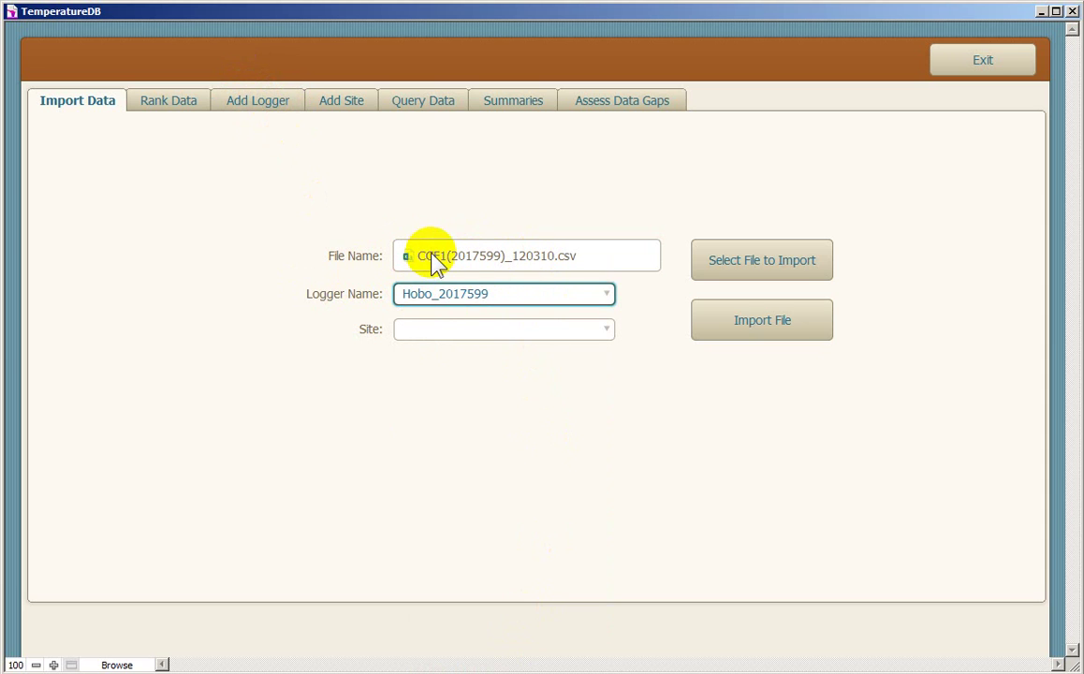
{"action": "left_click", "coordinate": [477, 328]}
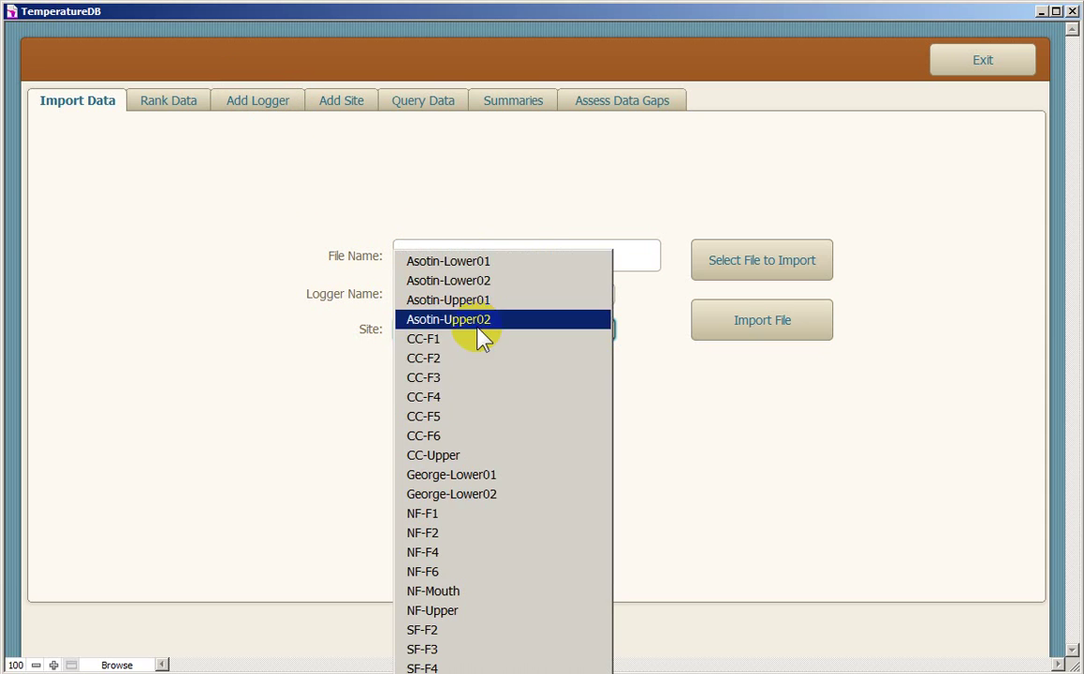
{"action": "left_click", "coordinate": [488, 343]}
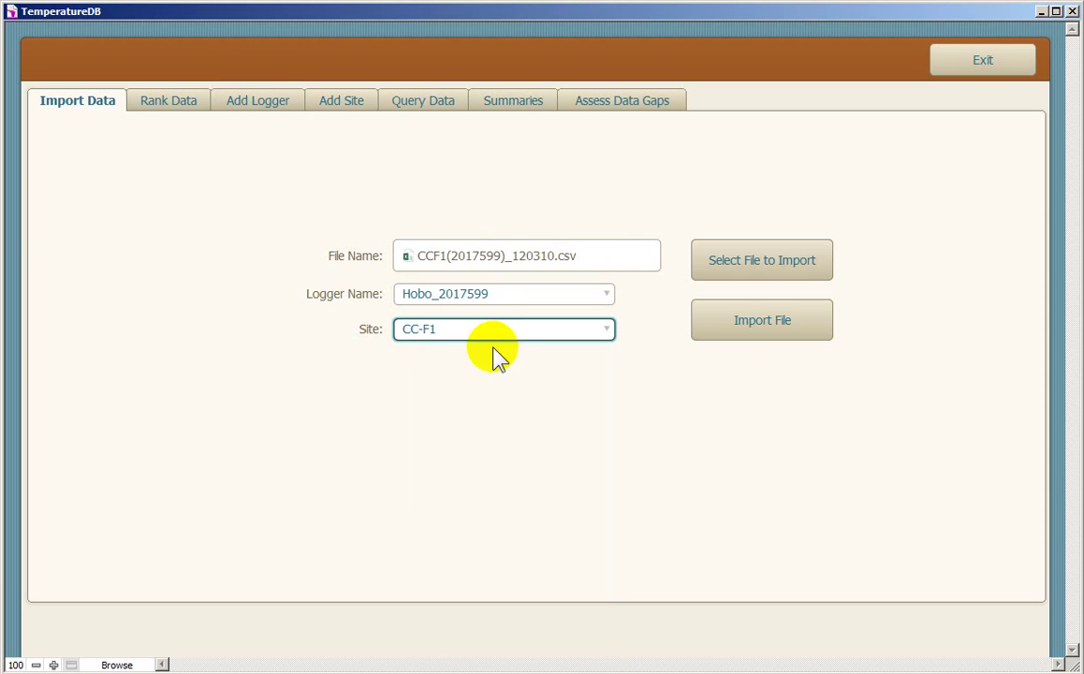
Step: Import the file, agree to search for and delete duplicate records, and dismiss the import report
{"action": "left_click", "coordinate": [764, 330]}
{"action": "left_click", "coordinate": [782, 356]}
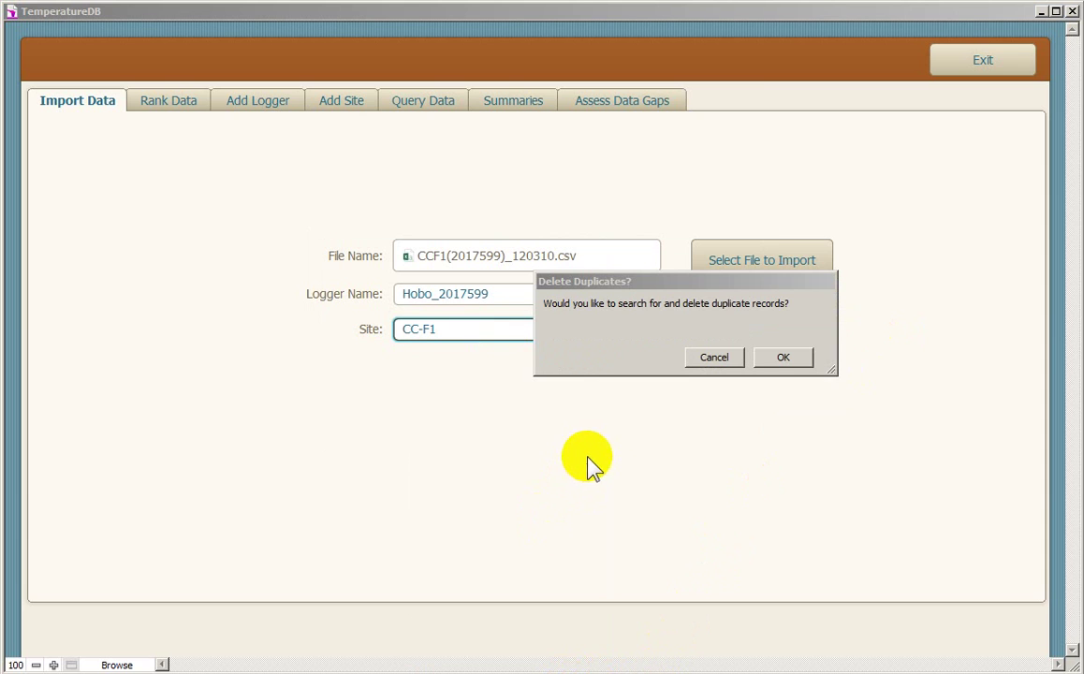
{"action": "left_click", "coordinate": [662, 300]}
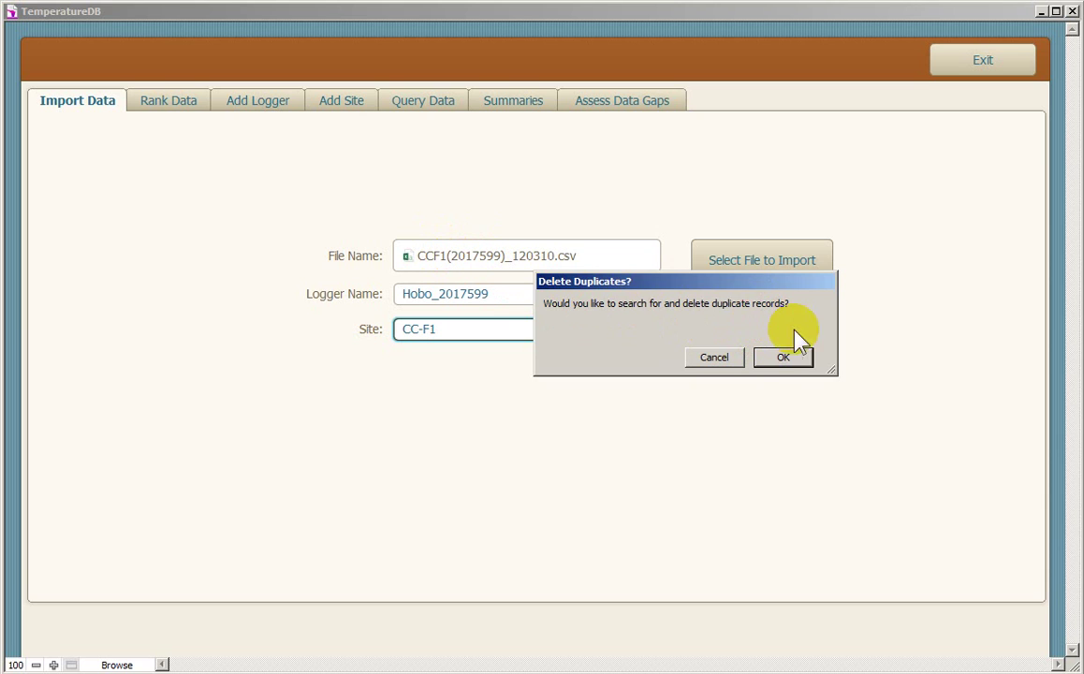
{"action": "left_click", "coordinate": [792, 357]}
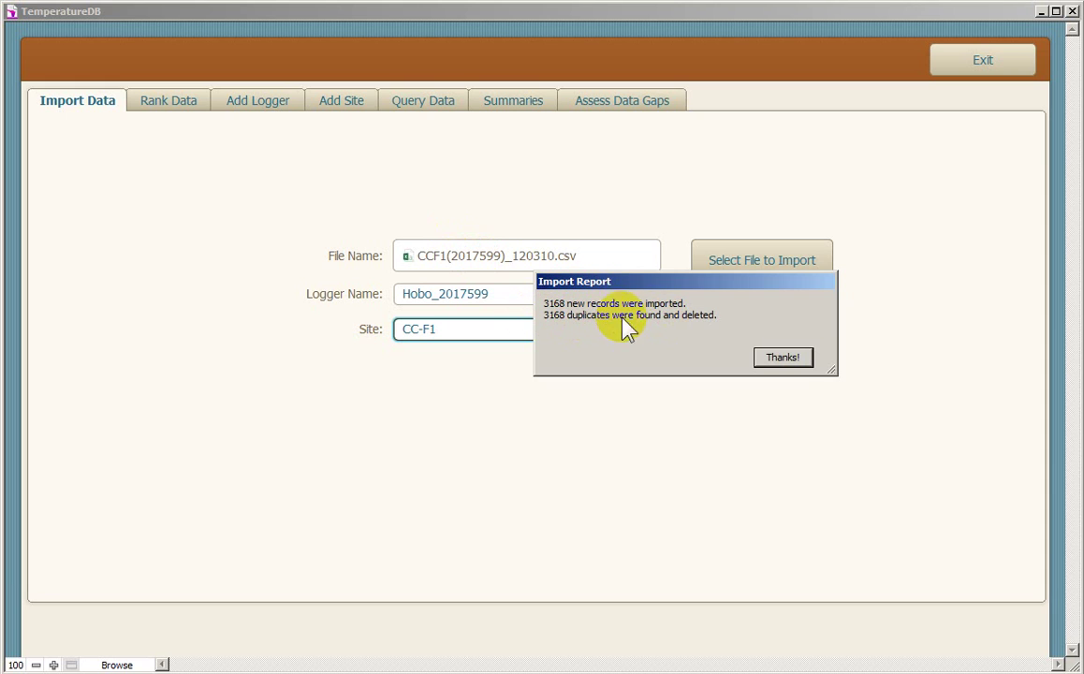
{"action": "left_click", "coordinate": [792, 361]}
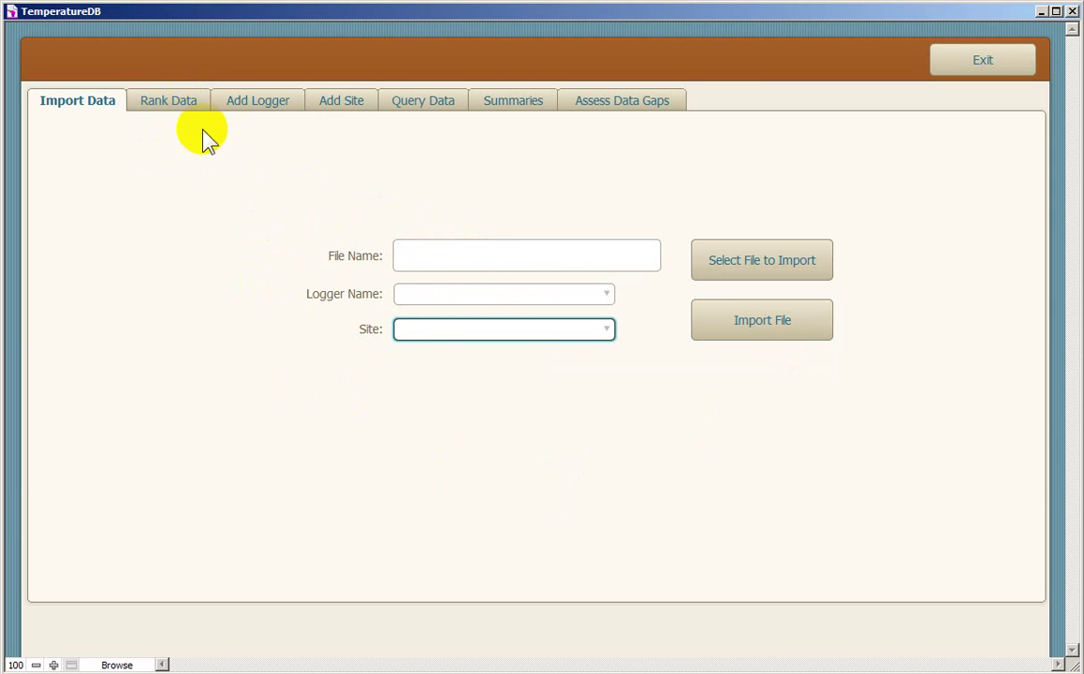
Step: Graph the CC-F1_2/10/2015_Hobo_2017599 upload for site CC-F1 in the data ranking view
{"action": "left_click", "coordinate": [175, 103]}
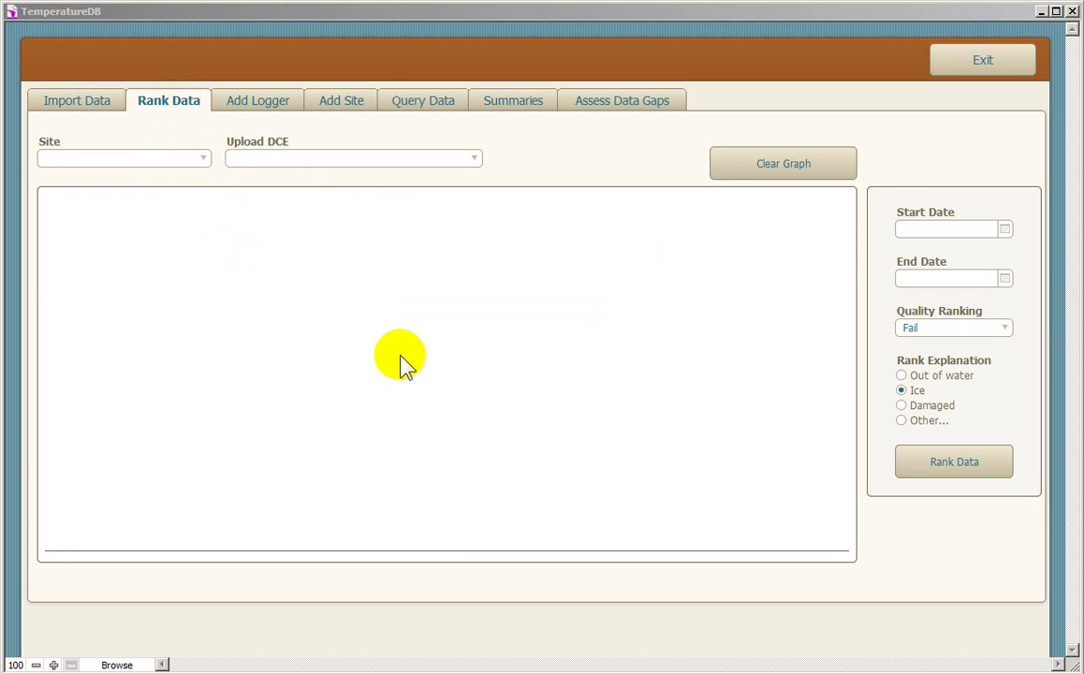
{"action": "left_click", "coordinate": [155, 161]}
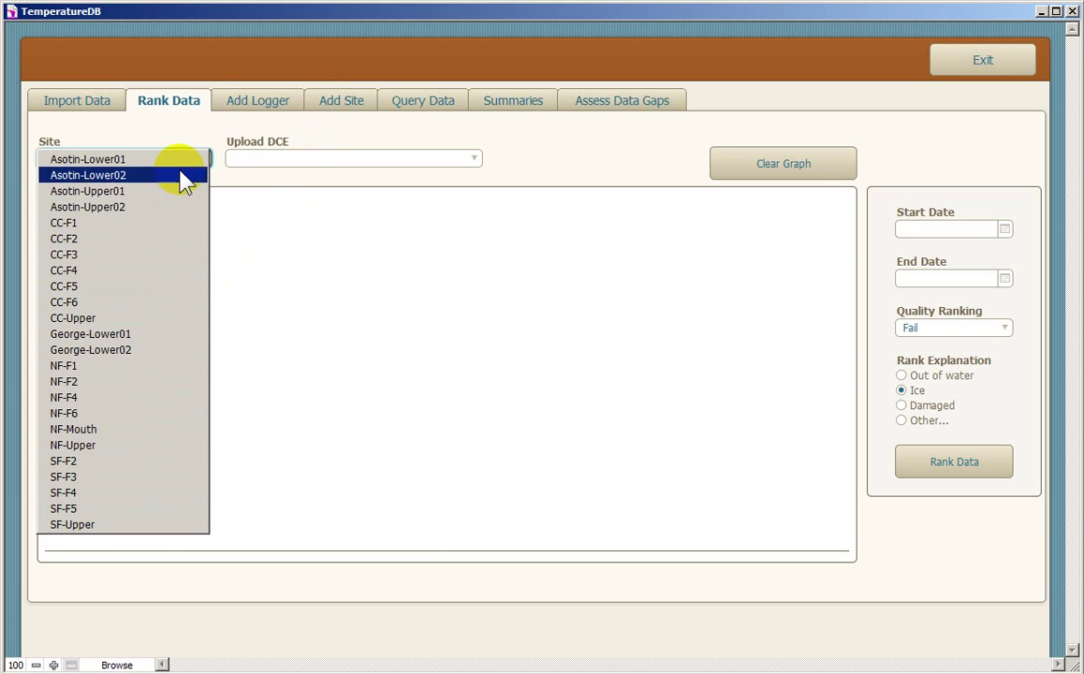
{"action": "left_click", "coordinate": [75, 222]}
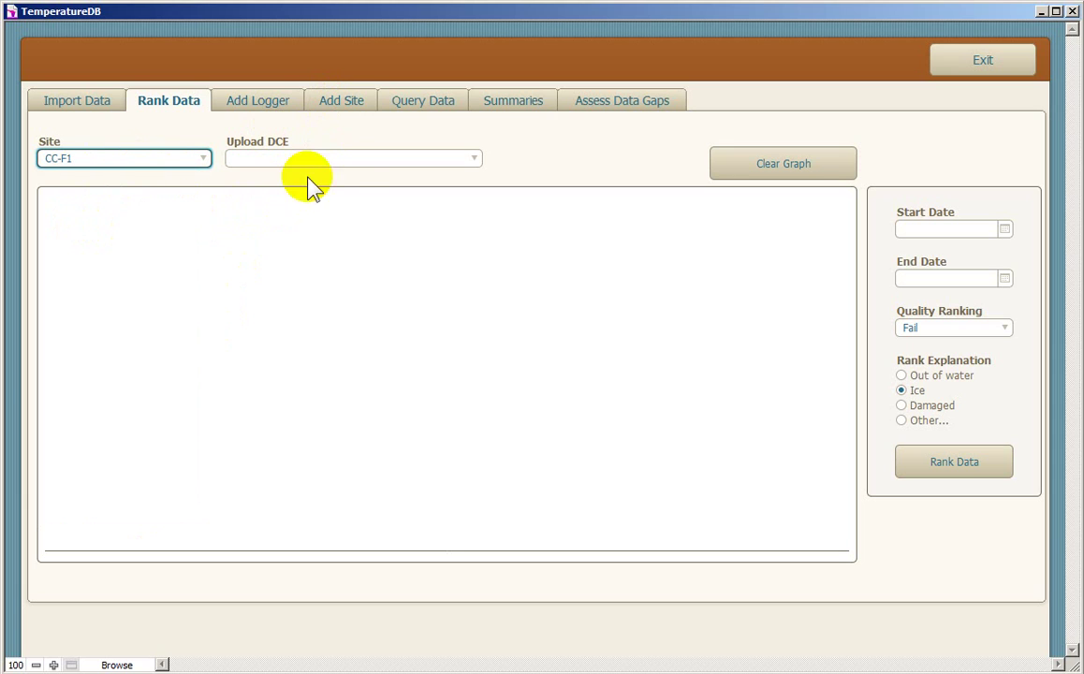
{"action": "left_click", "coordinate": [358, 159]}
{"action": "left_click", "coordinate": [380, 171]}
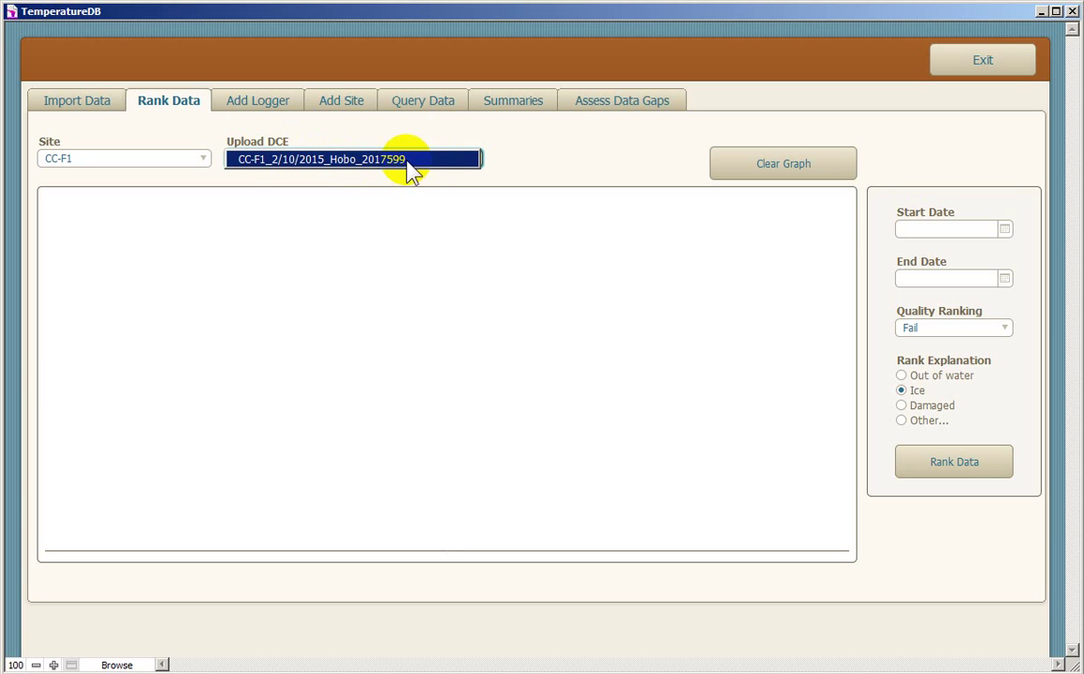
{"action": "left_click", "coordinate": [444, 160]}
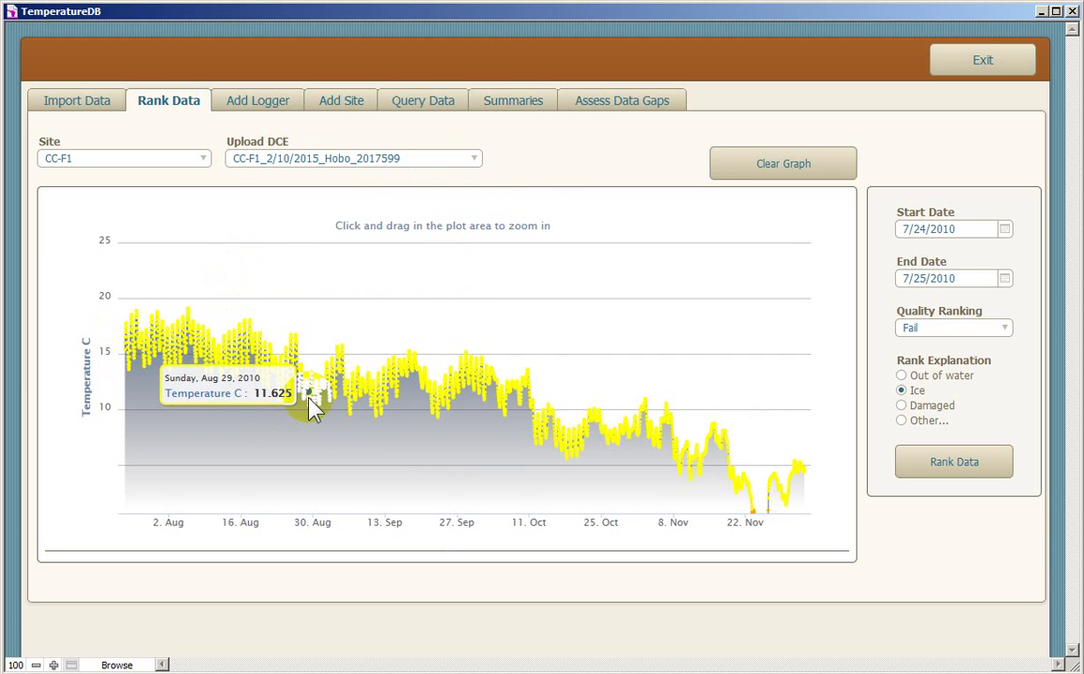
Step: Examine the temperature graph closely for about 30 August to 26 September and 20 to 29 November, restoring the full range after each
{"action": "left_click_drag", "start_coordinate": [312, 410], "coordinate": [455, 417]}
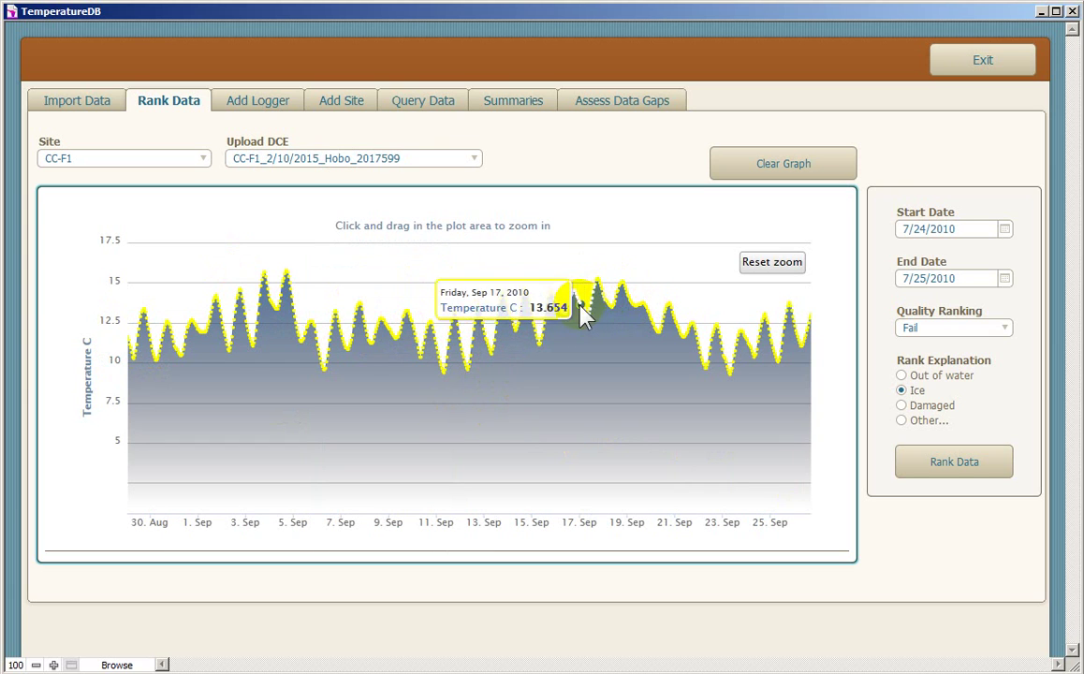
{"action": "left_click", "coordinate": [764, 265]}
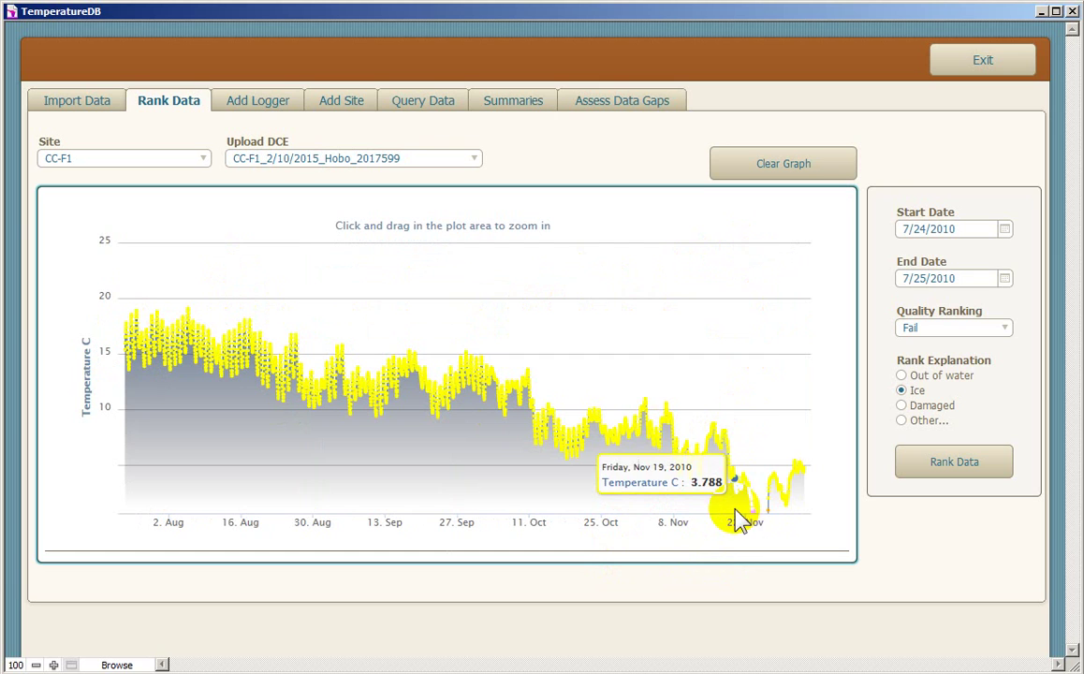
{"action": "left_click_drag", "start_coordinate": [735, 508], "coordinate": [784, 515]}
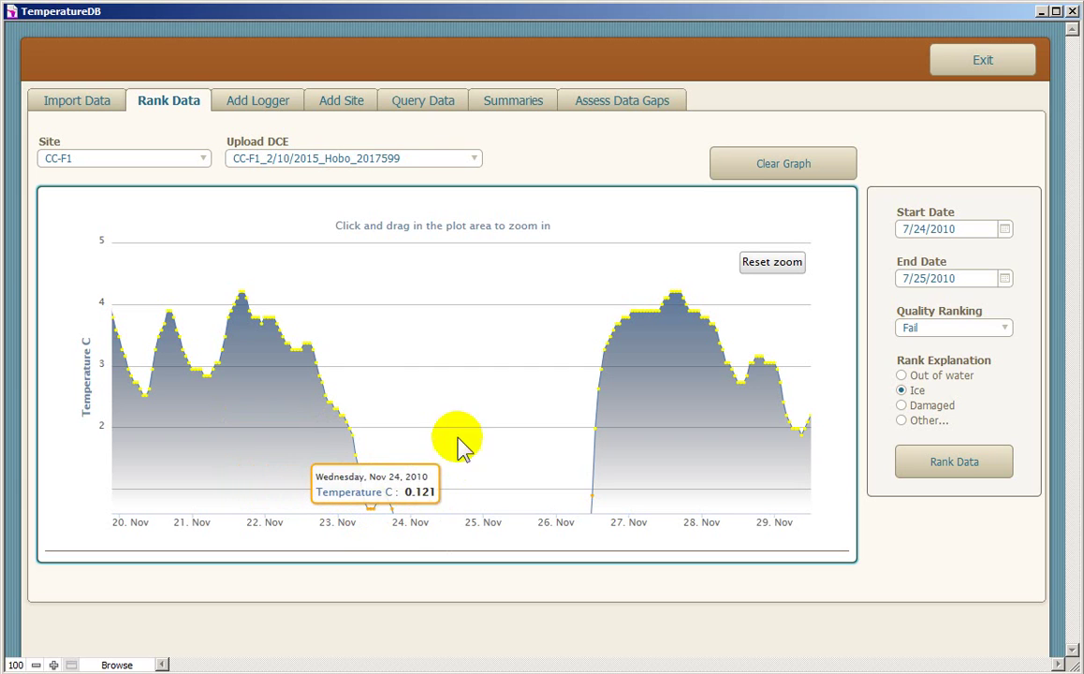
{"action": "left_click", "coordinate": [763, 263]}
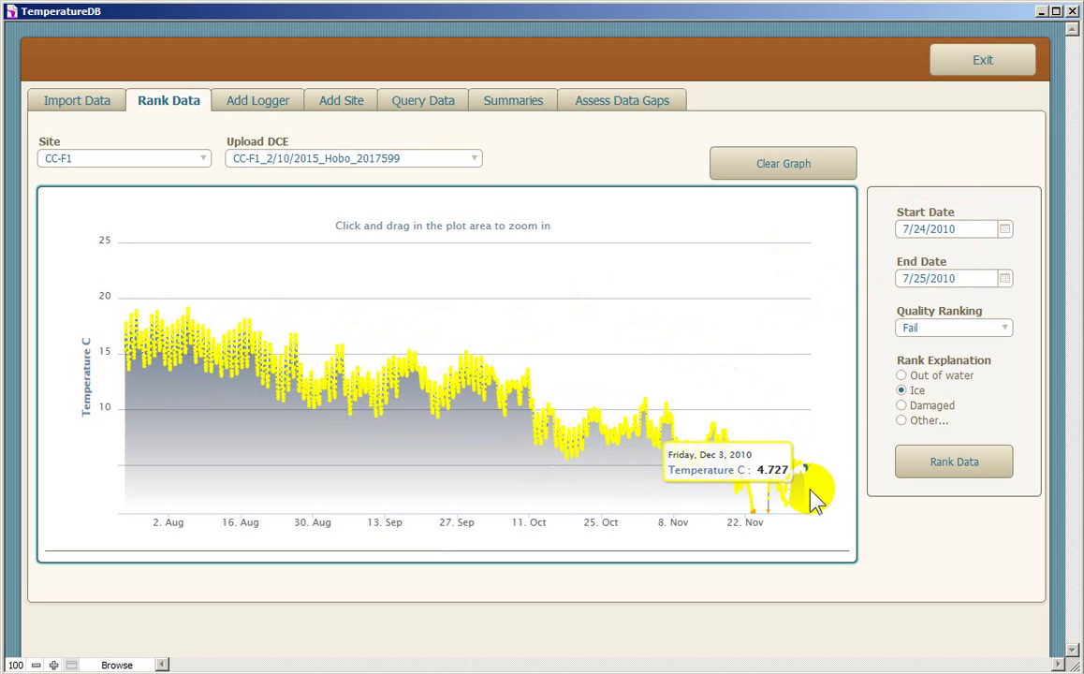
Step: Rank the data from 7/24/2010 through 12/3/2010 as Pass
{"action": "left_click", "coordinate": [1005, 278]}
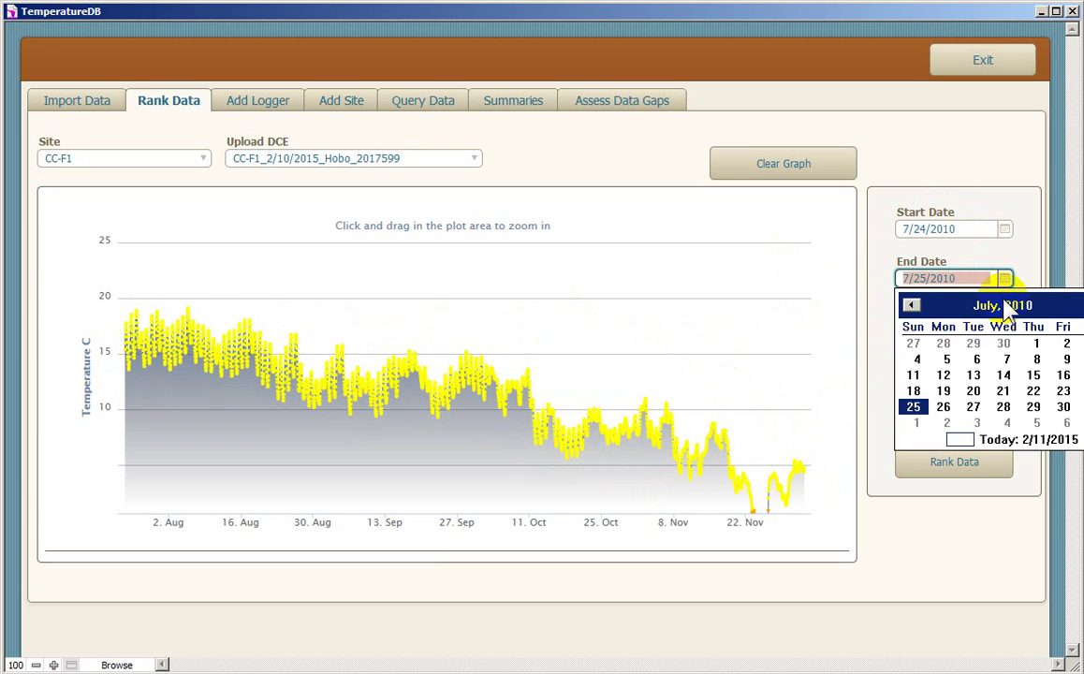
{"action": "left_click", "coordinate": [1005, 307]}
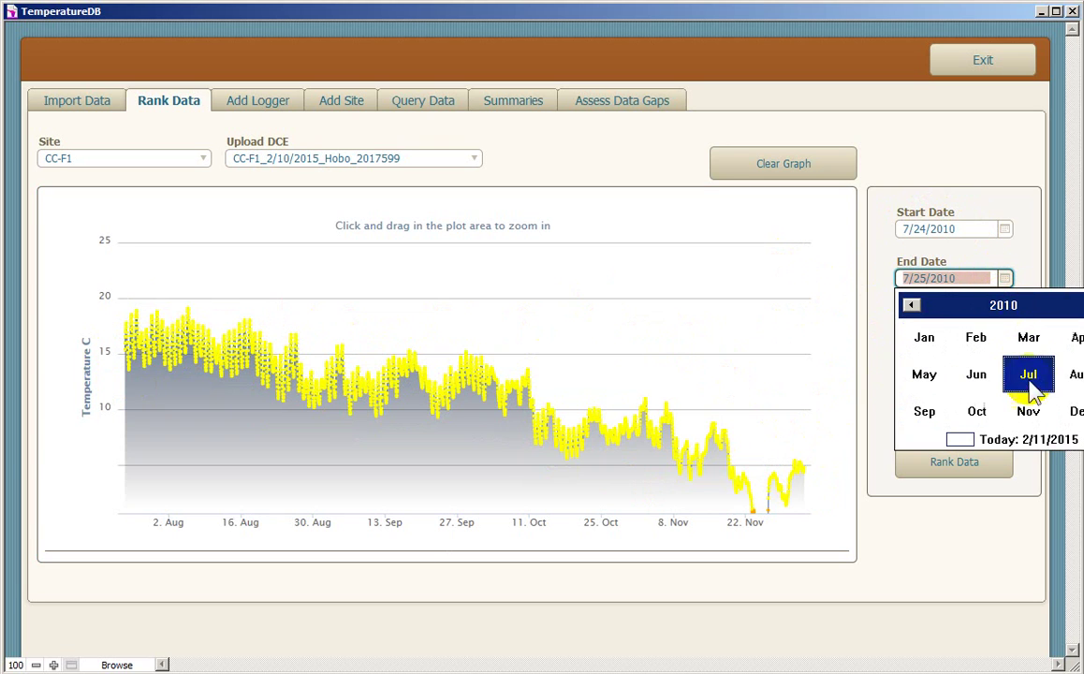
{"action": "left_click", "coordinate": [1076, 414]}
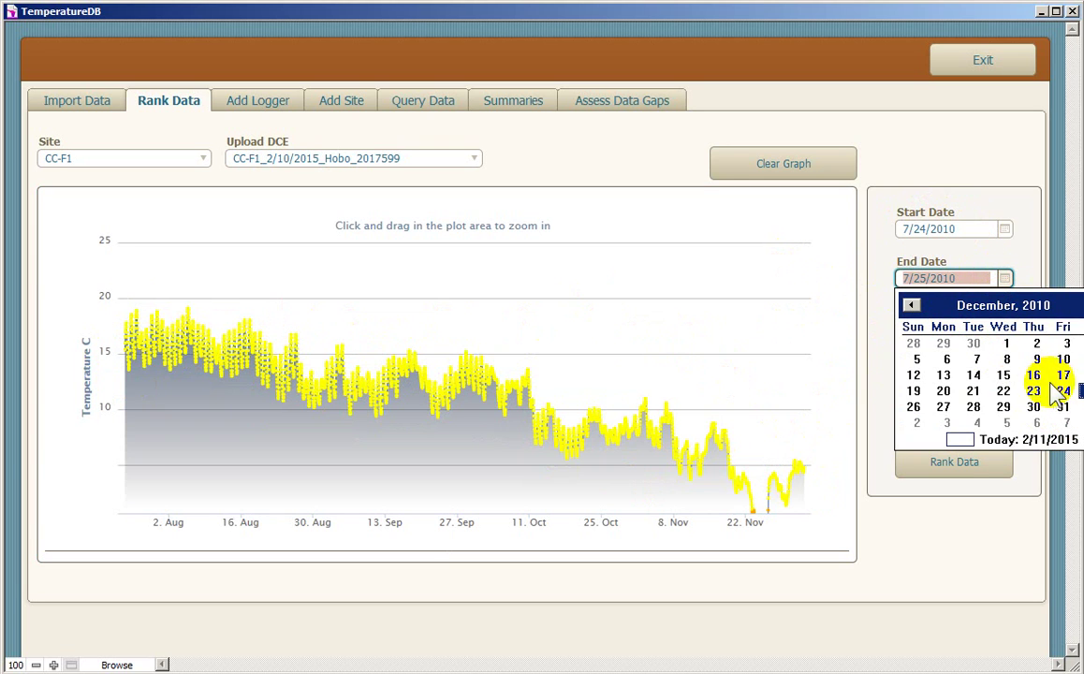
{"action": "left_click", "coordinate": [1067, 343]}
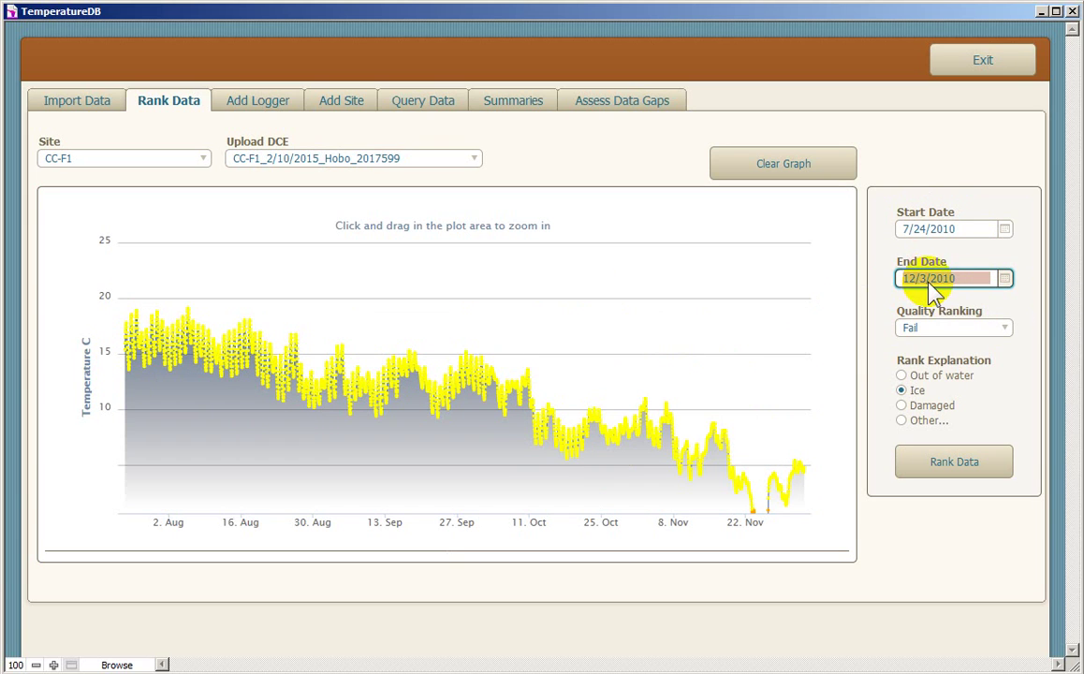
{"action": "left_click", "coordinate": [965, 329]}
{"action": "left_click", "coordinate": [941, 325]}
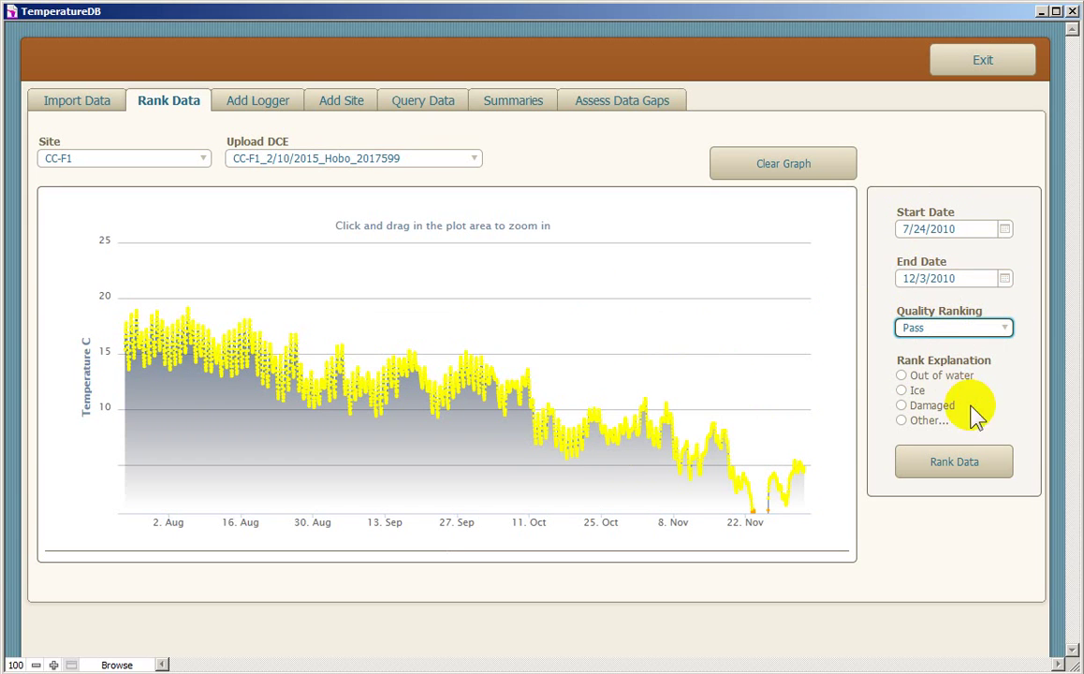
{"action": "left_click", "coordinate": [956, 464]}
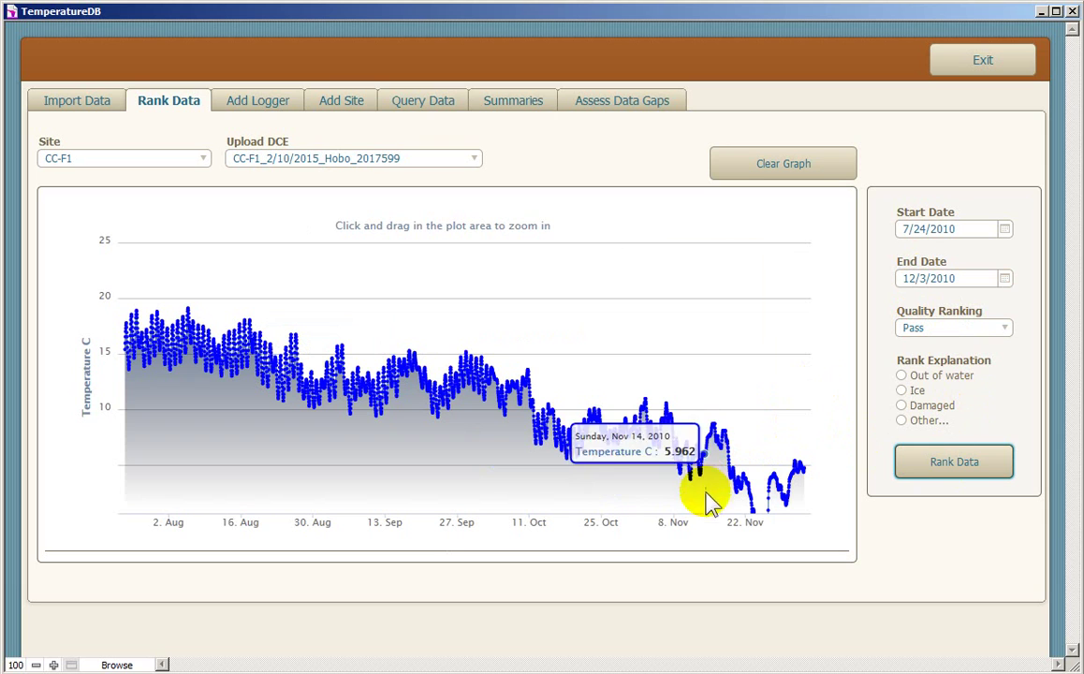
Step: Rank the data from 11/3/2010 to 11/26/2010 as Fail with Ice as the explanation
{"action": "mouse_move", "coordinate": [746, 505]}
{"action": "left_mouse_down"}
{"action": "mouse_move", "coordinate": [773, 445]}
{"action": "mouse_move", "coordinate": [787, 447]}
{"action": "mouse_move", "coordinate": [796, 478]}
{"action": "left_mouse_up"}
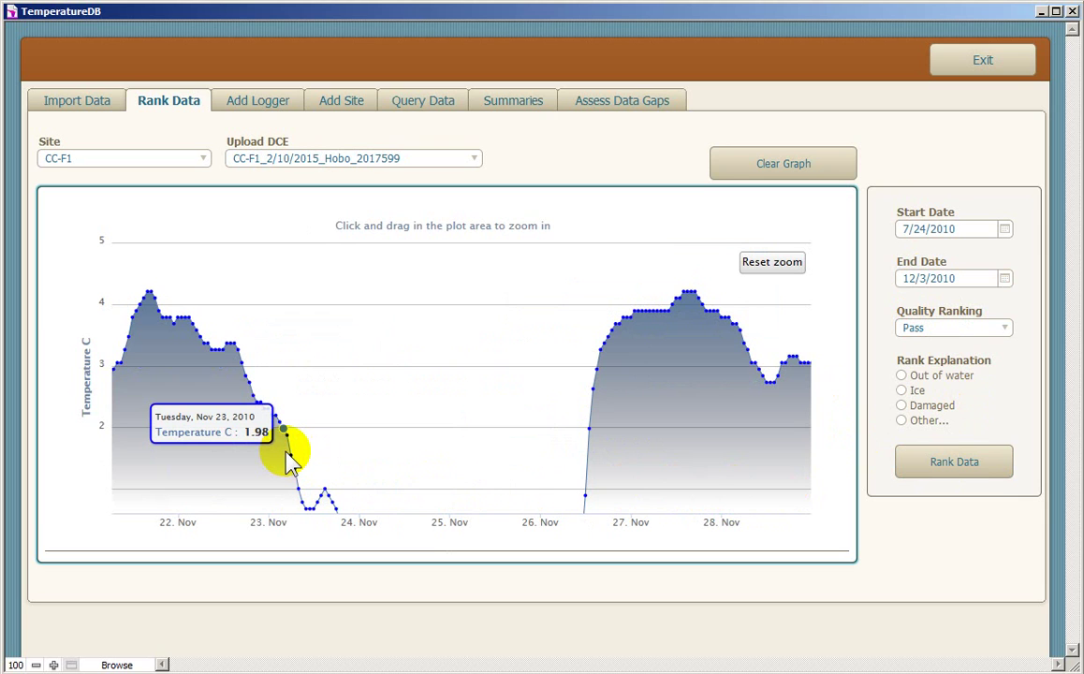
{"action": "left_click", "coordinate": [1004, 229]}
{"action": "left_click", "coordinate": [1002, 257]}
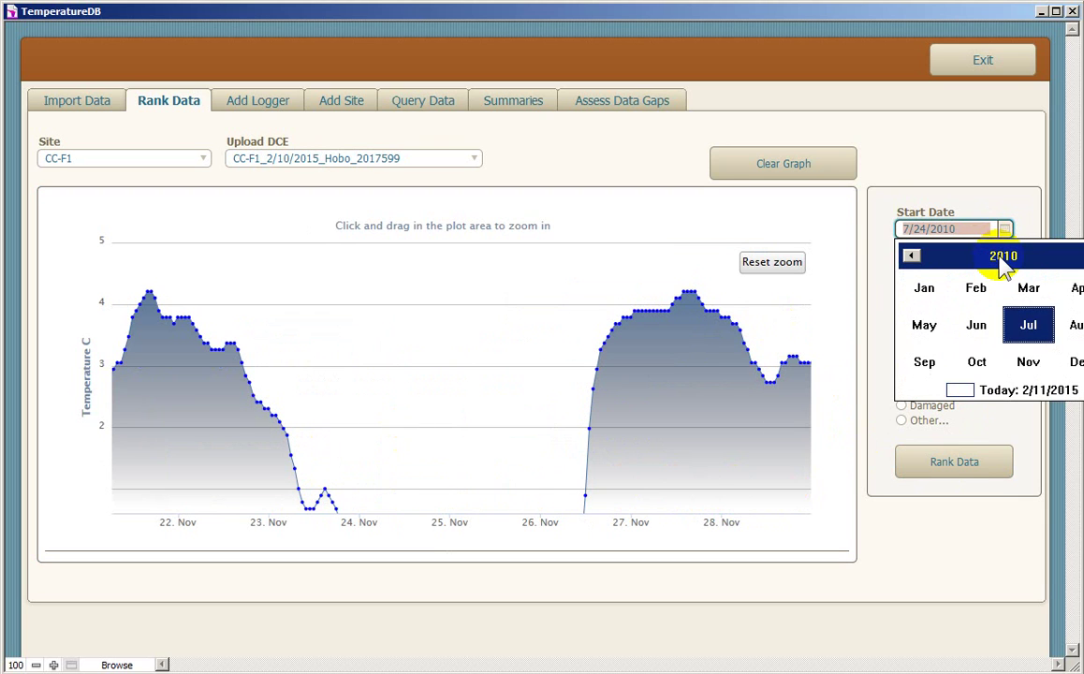
{"action": "left_click", "coordinate": [1018, 361]}
{"action": "left_click", "coordinate": [1007, 294]}
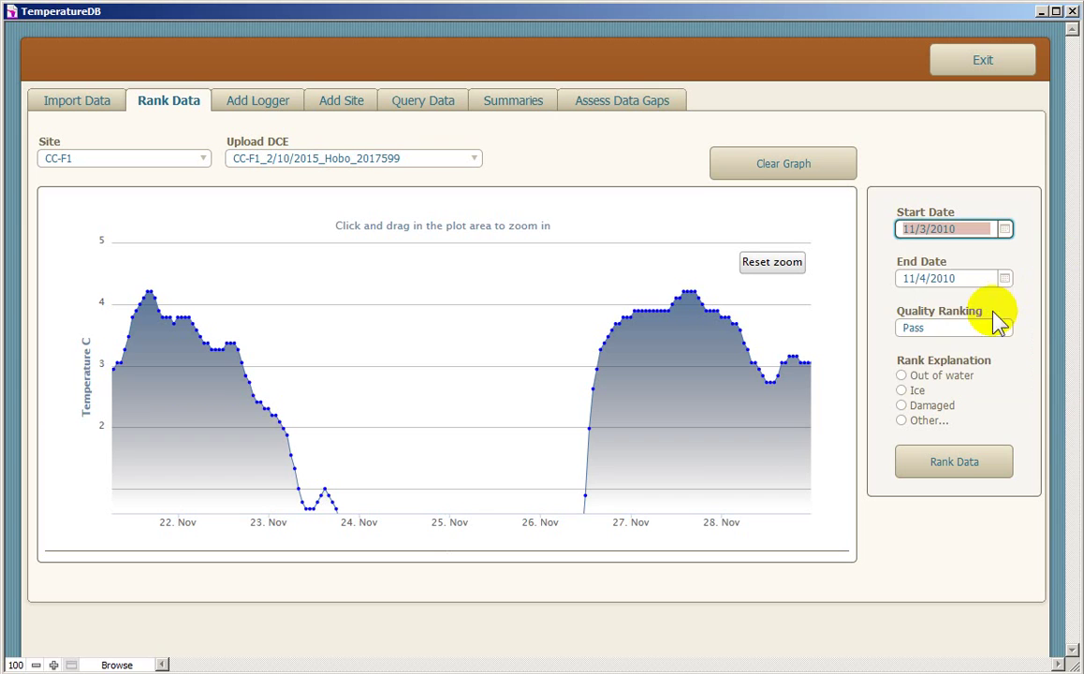
{"action": "left_click", "coordinate": [1004, 278]}
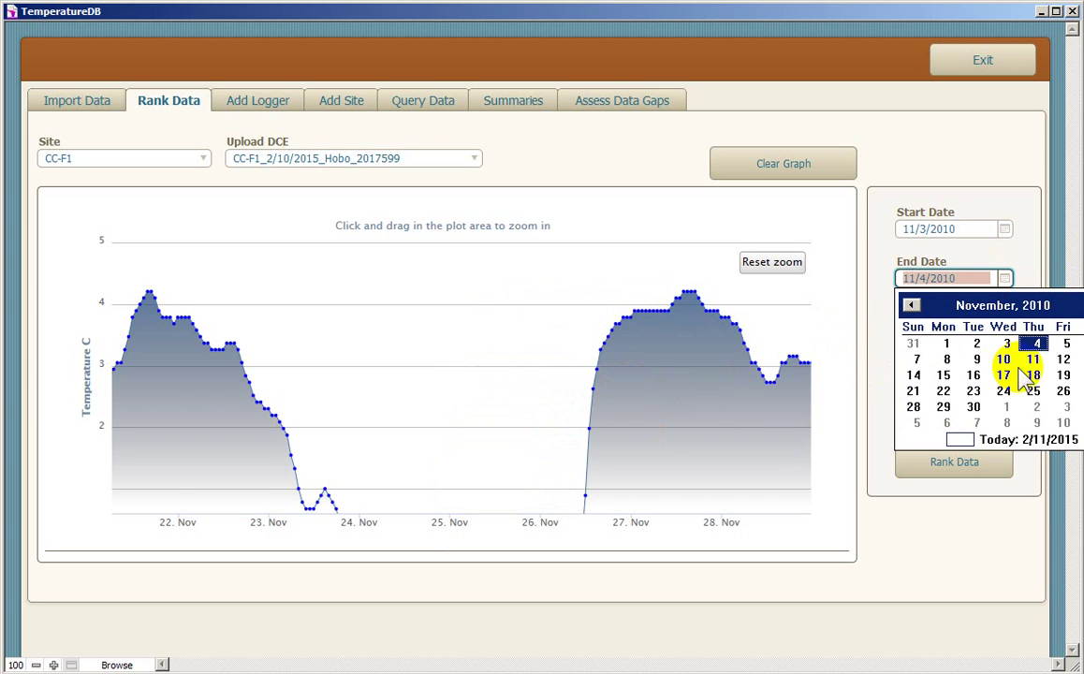
{"action": "left_click", "coordinate": [1064, 391]}
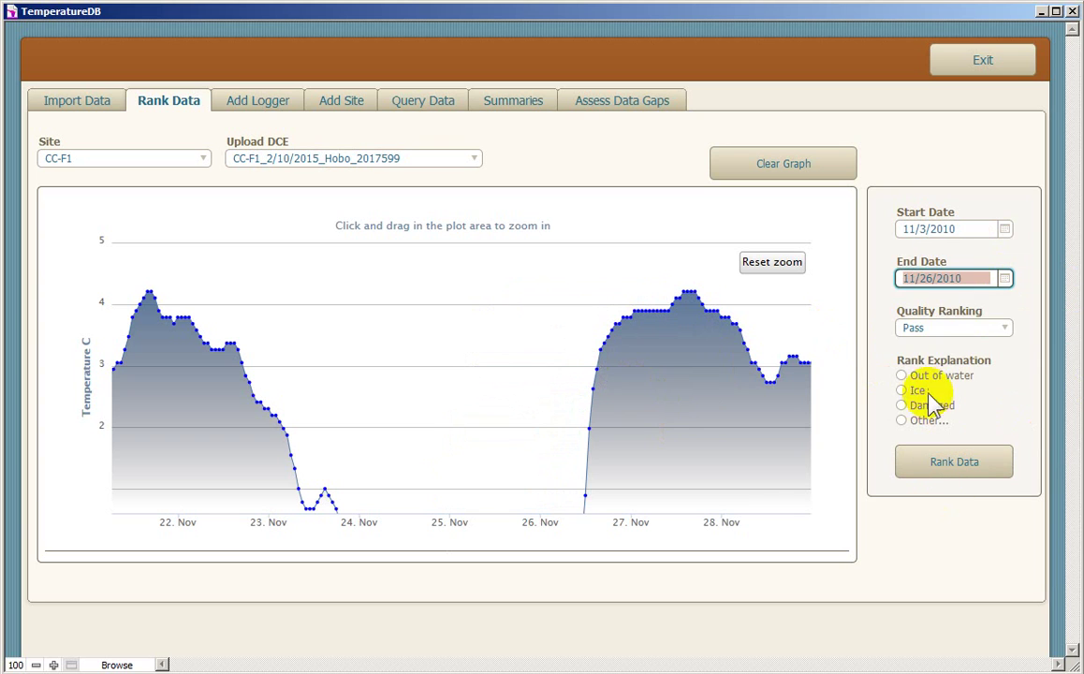
{"action": "left_click", "coordinate": [953, 329]}
{"action": "left_click", "coordinate": [945, 346]}
{"action": "left_click", "coordinate": [901, 391]}
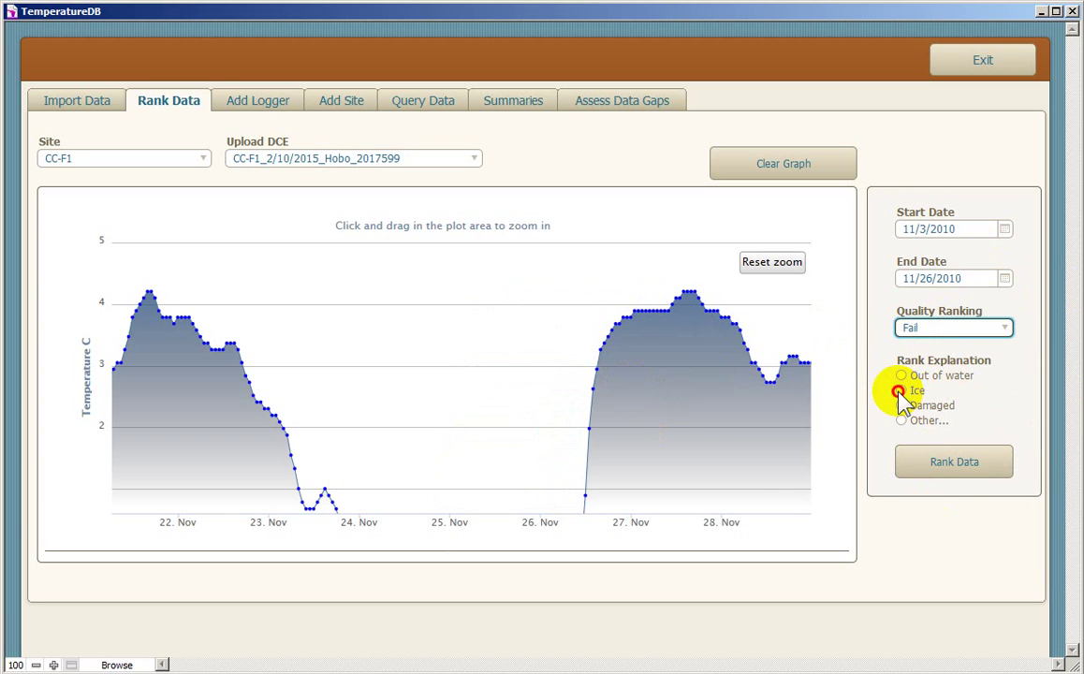
{"action": "left_click", "coordinate": [932, 464]}
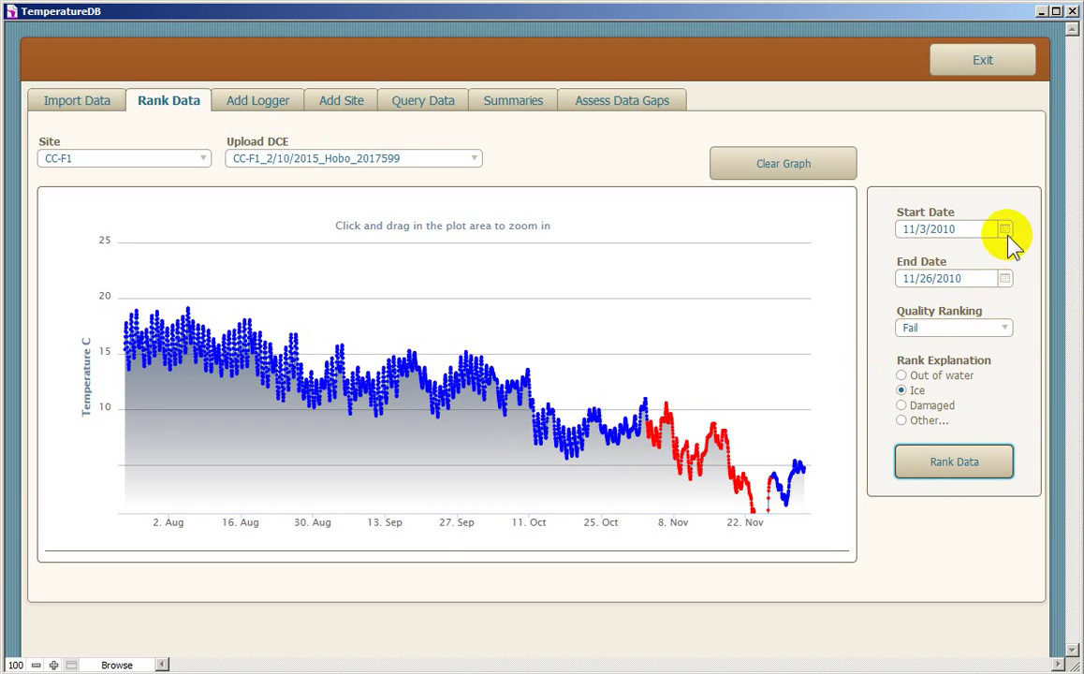
Step: Rank the 11/3/2010 to 11/26/2010 data back to Pass
{"action": "left_click", "coordinate": [1004, 328]}
{"action": "left_click", "coordinate": [994, 361]}
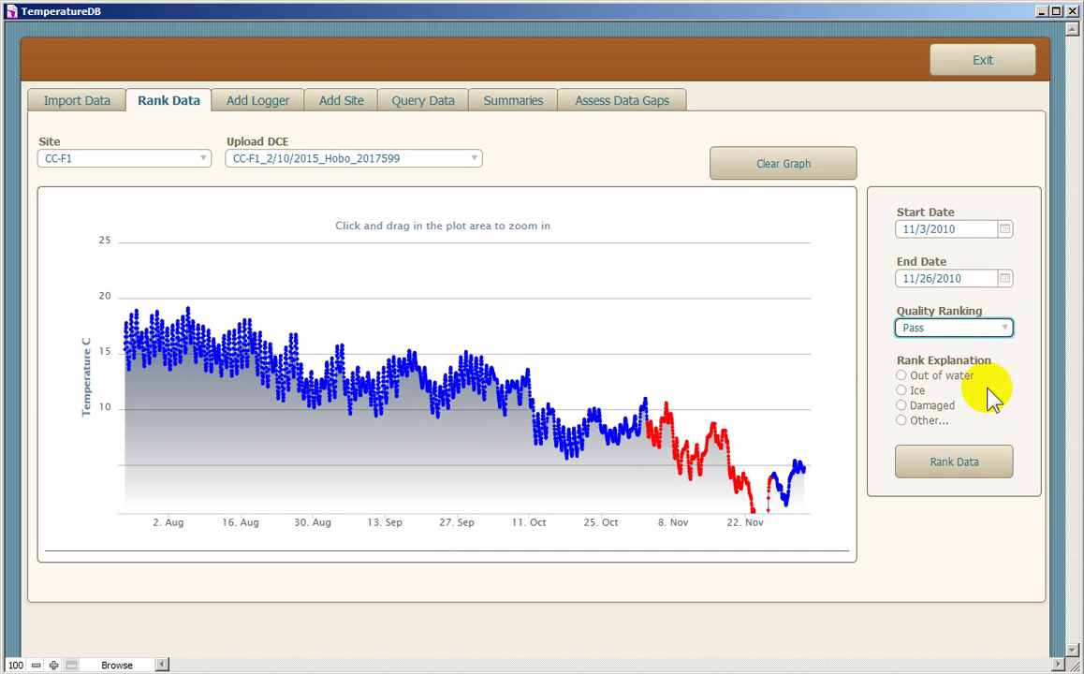
{"action": "left_click", "coordinate": [957, 462]}
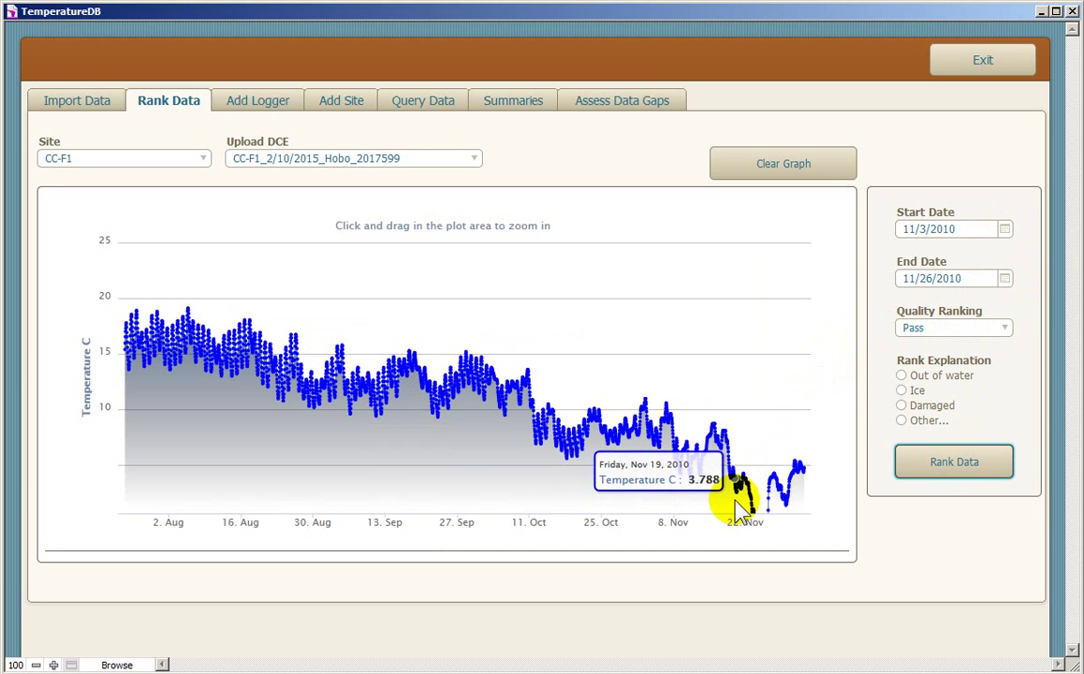
Step: Rank the data from 11/23/2010 to 11/26/2010, around the gap in the graph, as Fail with Ice as the explanation
{"action": "left_click_drag", "start_coordinate": [735, 500], "coordinate": [782, 501]}
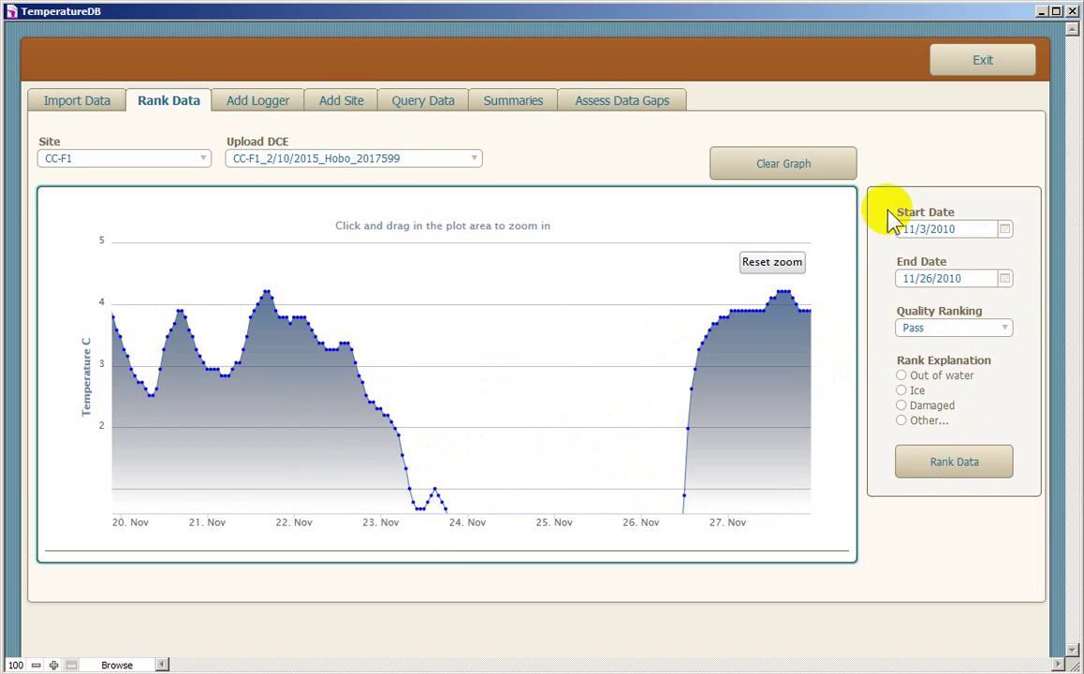
{"action": "left_click", "coordinate": [1006, 229]}
{"action": "left_click", "coordinate": [974, 341]}
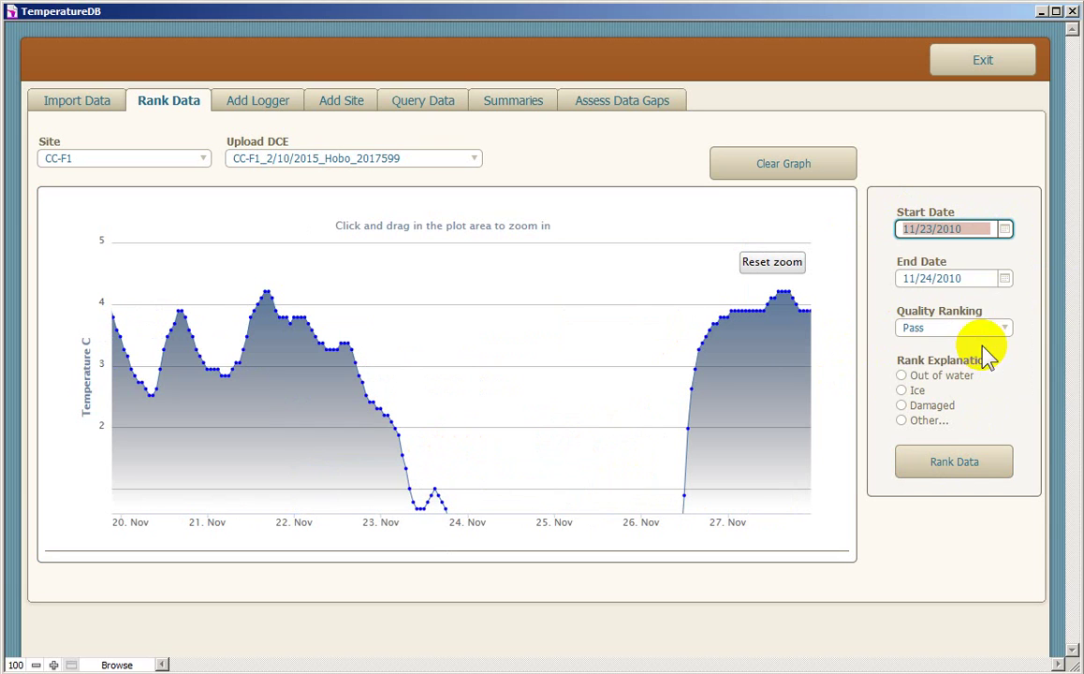
{"action": "left_click", "coordinate": [1006, 279]}
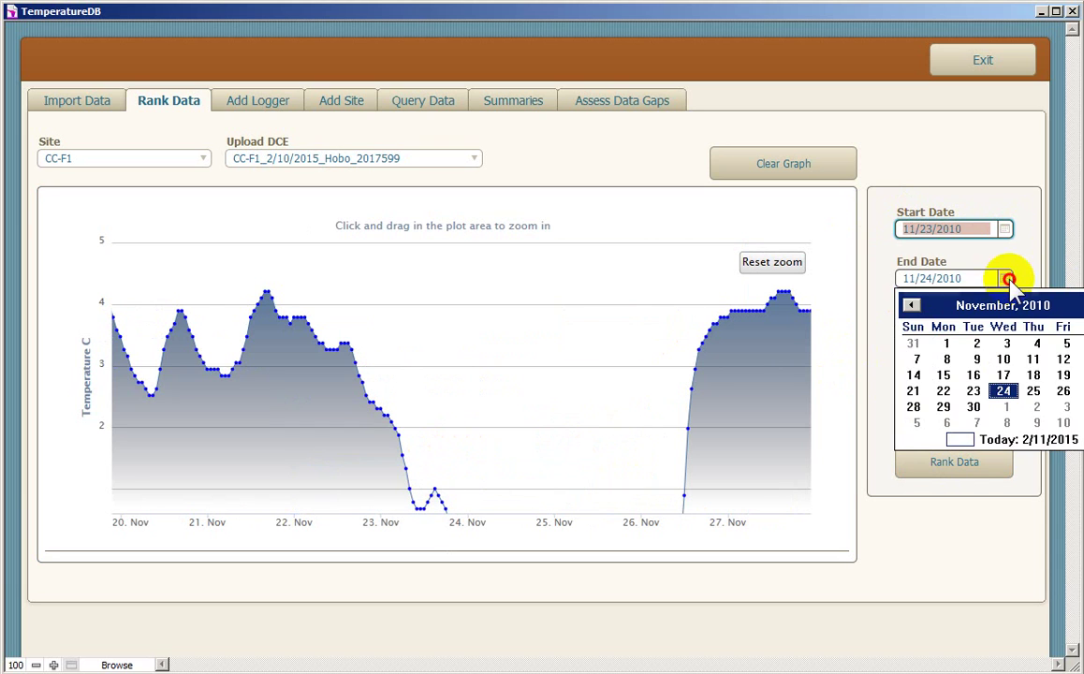
{"action": "left_click", "coordinate": [1062, 391]}
{"action": "left_click", "coordinate": [955, 329]}
{"action": "left_click", "coordinate": [936, 345]}
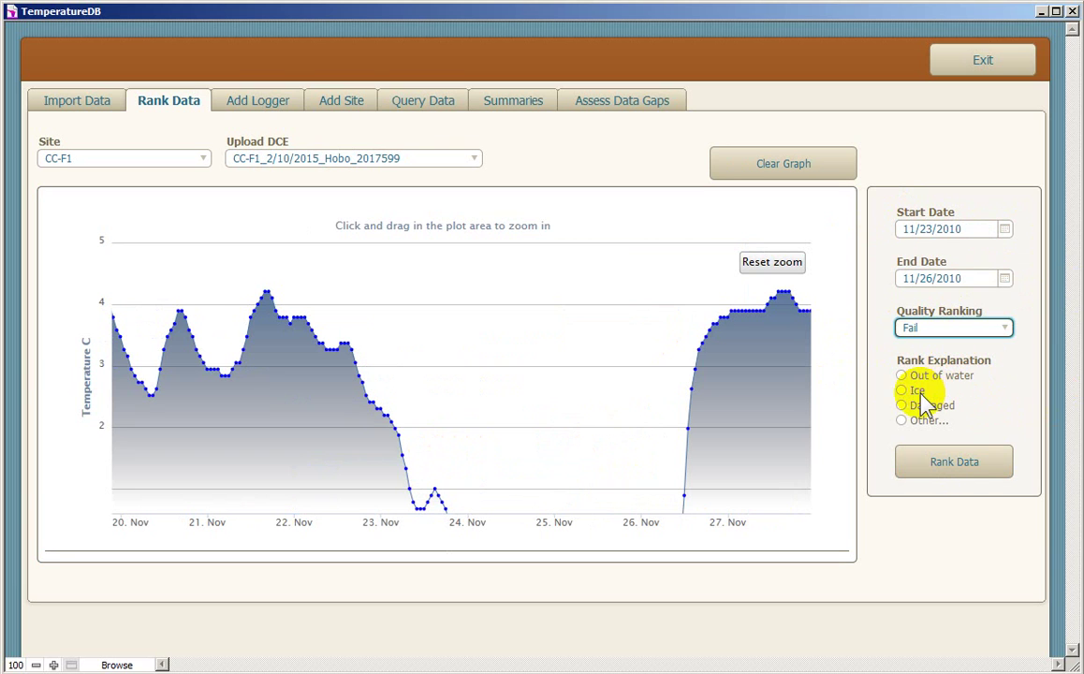
{"action": "left_click", "coordinate": [900, 391]}
{"action": "left_click", "coordinate": [907, 456]}
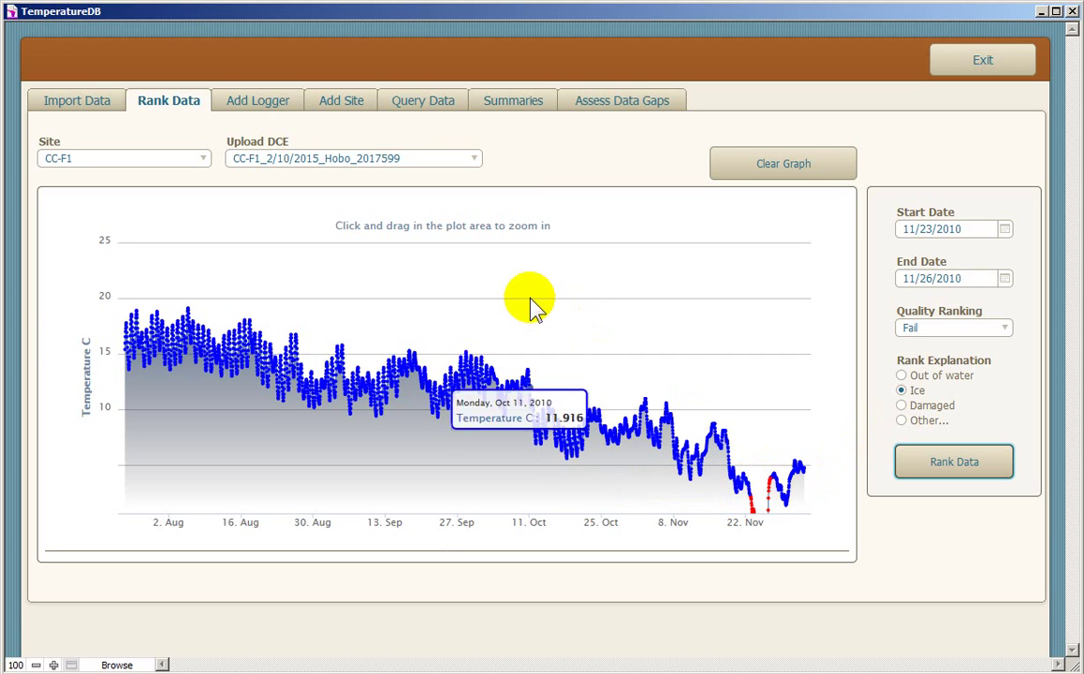
Step: Show all records in the data query view and look over the list and the quality rank choices of a record
{"action": "left_click", "coordinate": [438, 101]}
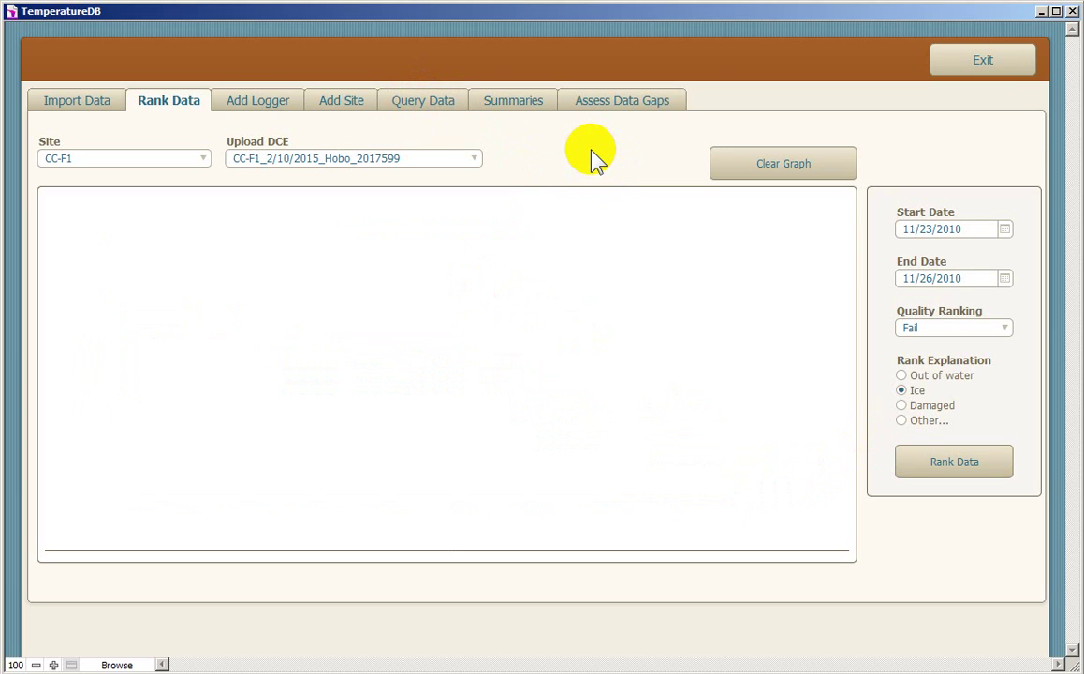
{"action": "left_click", "coordinate": [438, 103]}
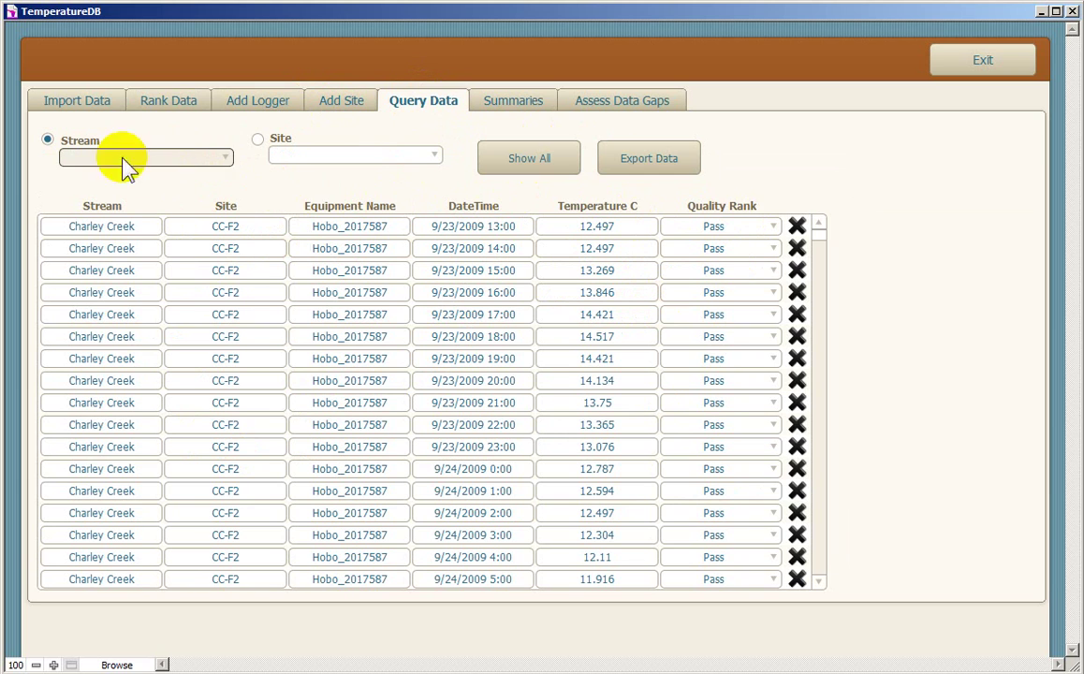
{"action": "left_click", "coordinate": [516, 174]}
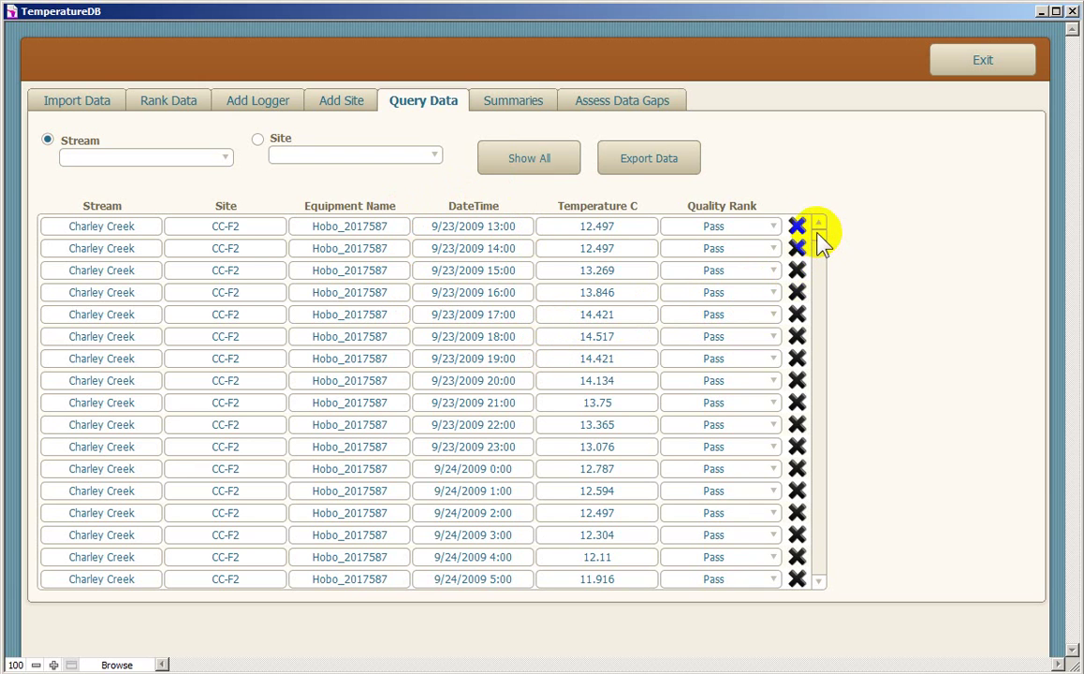
{"action": "mouse_move", "coordinate": [819, 239]}
{"action": "left_mouse_down"}
{"action": "mouse_move", "coordinate": [817, 558]}
{"action": "mouse_move", "coordinate": [830, 479]}
{"action": "mouse_move", "coordinate": [830, 229]}
{"action": "left_mouse_up"}
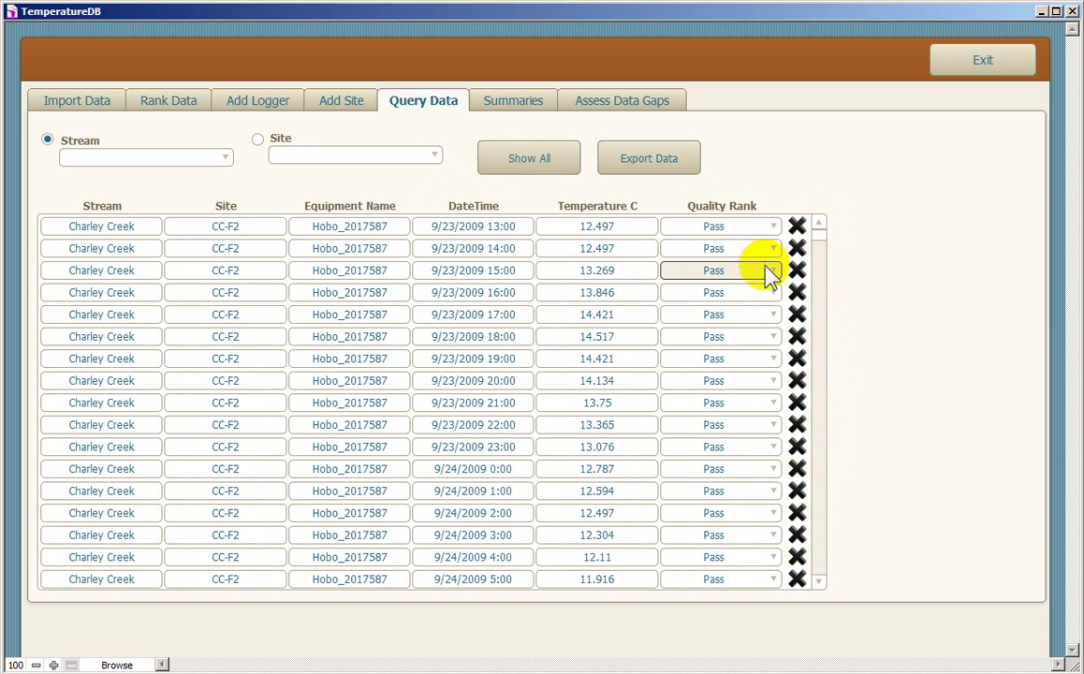
{"action": "left_click", "coordinate": [769, 341]}
{"action": "left_click", "coordinate": [739, 335]}
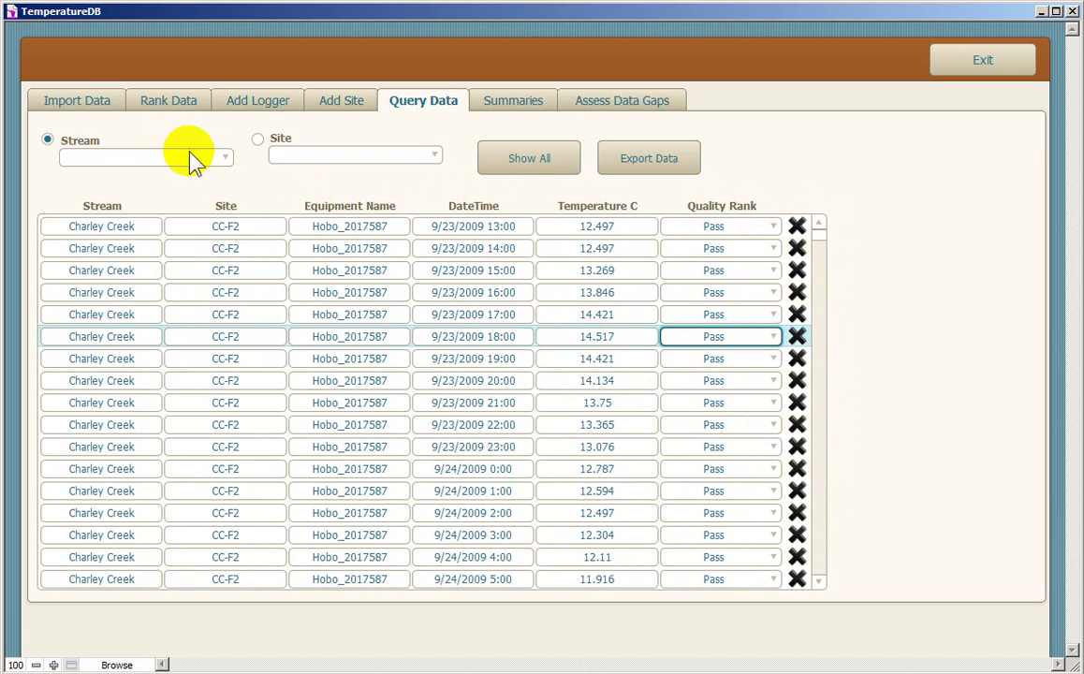
Step: Filter the queried records by site CC-F1, export them to a file and dismiss the export report
{"action": "left_click", "coordinate": [259, 140]}
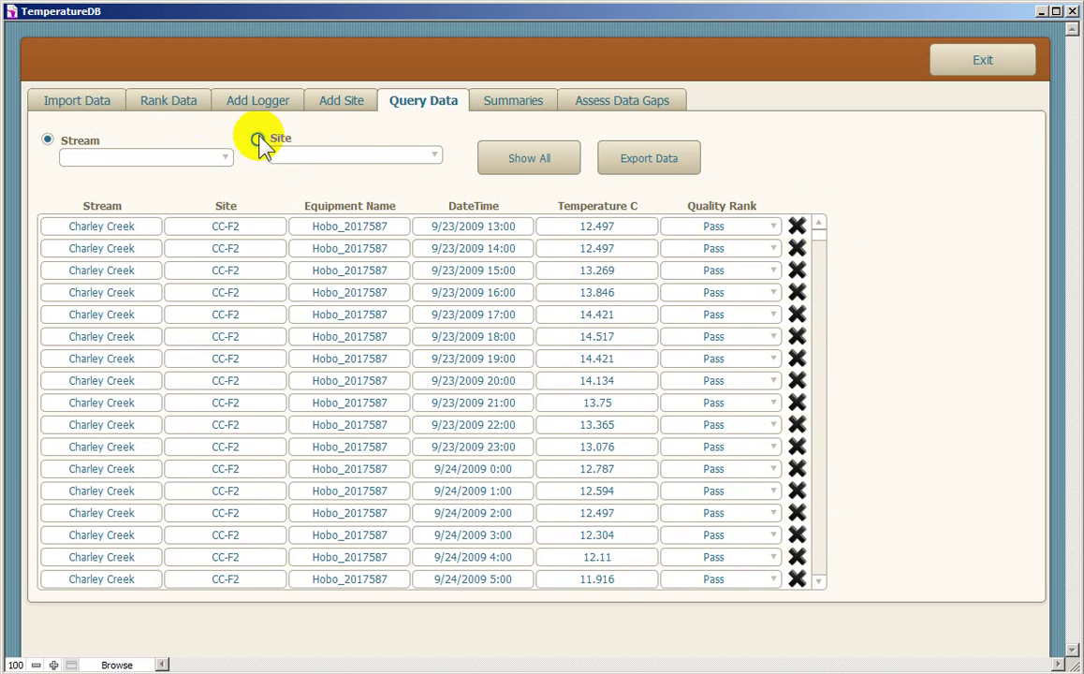
{"action": "left_click", "coordinate": [346, 156]}
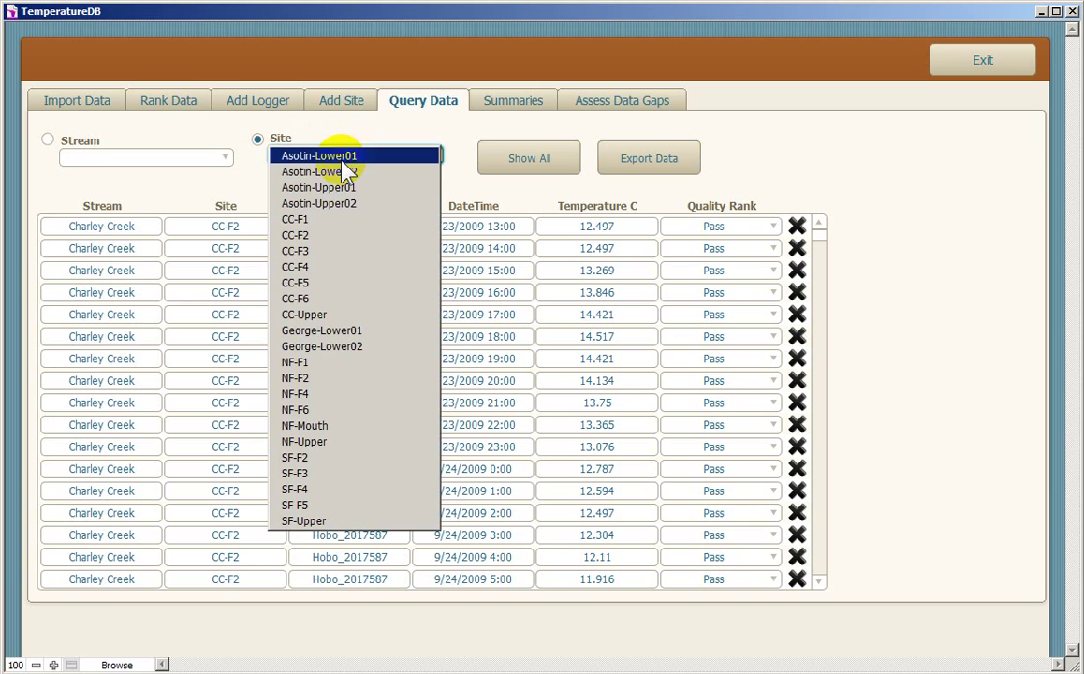
{"action": "left_click", "coordinate": [354, 221]}
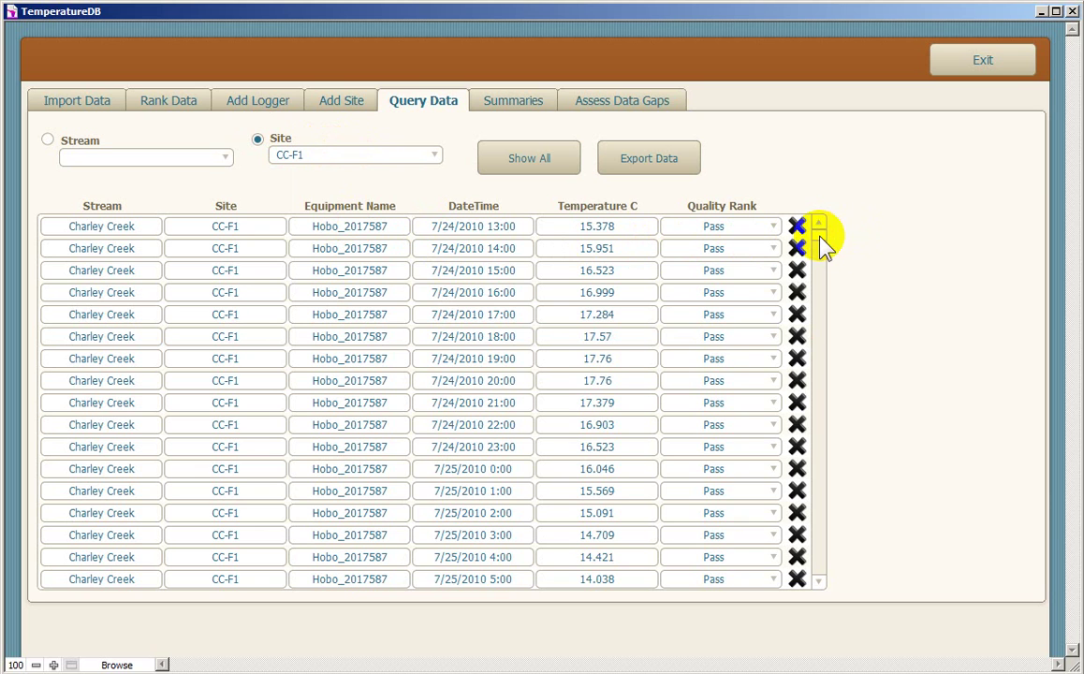
{"action": "left_click_drag", "start_coordinate": [822, 246], "coordinate": [835, 215]}
{"action": "left_click", "coordinate": [636, 178]}
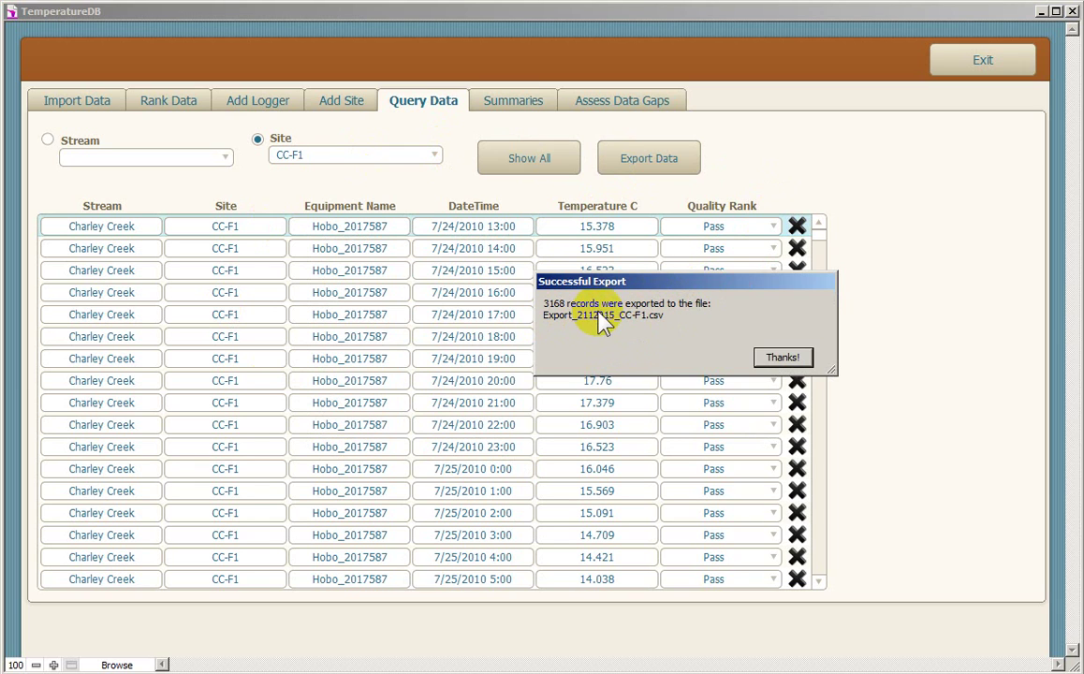
{"action": "left_click", "coordinate": [782, 358]}
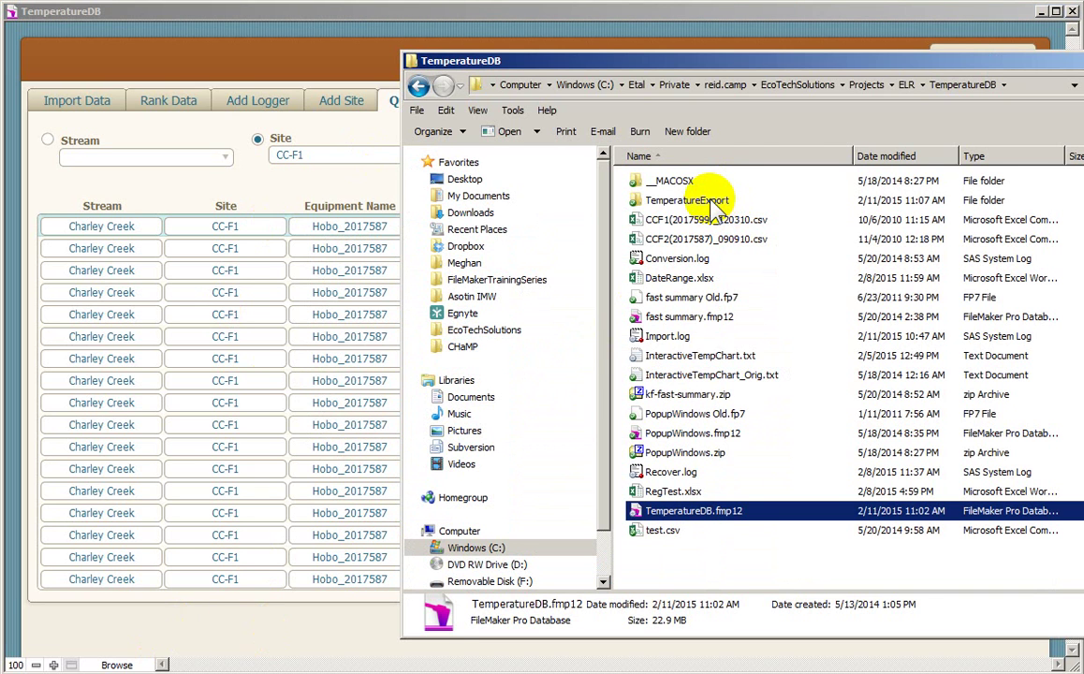
Step: Locate Export_2112015_CC-F1.csv in the TemperatureExport folder in Windows Explorer and return to the TemperatureDB window
{"action": "left_click", "coordinate": [714, 204]}
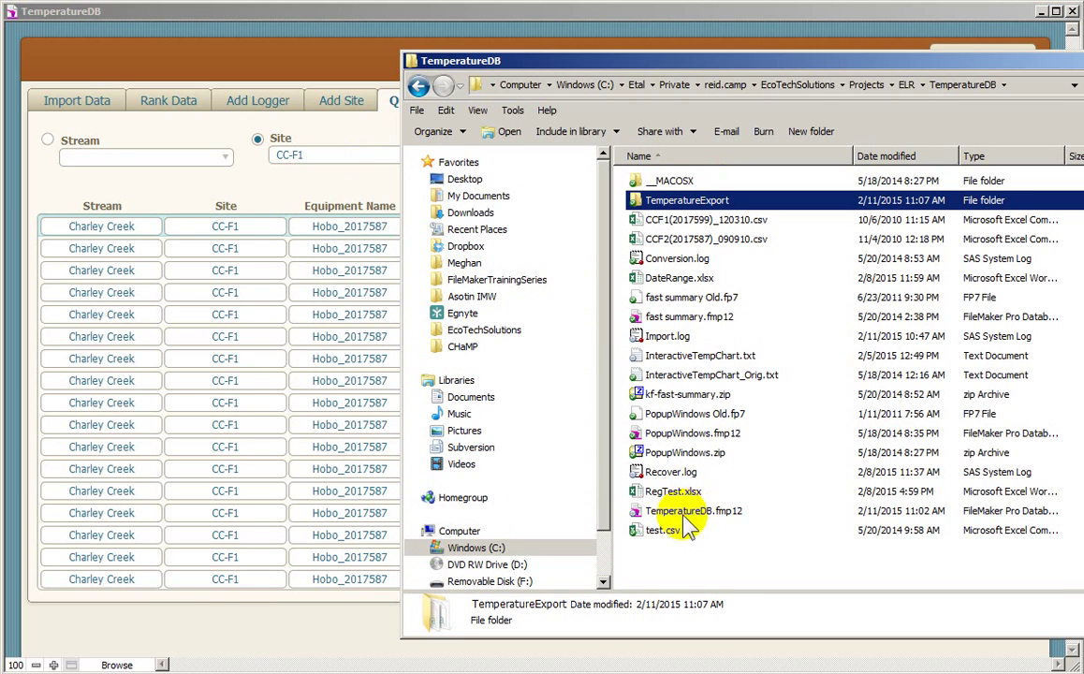
{"action": "double_click", "coordinate": [656, 200]}
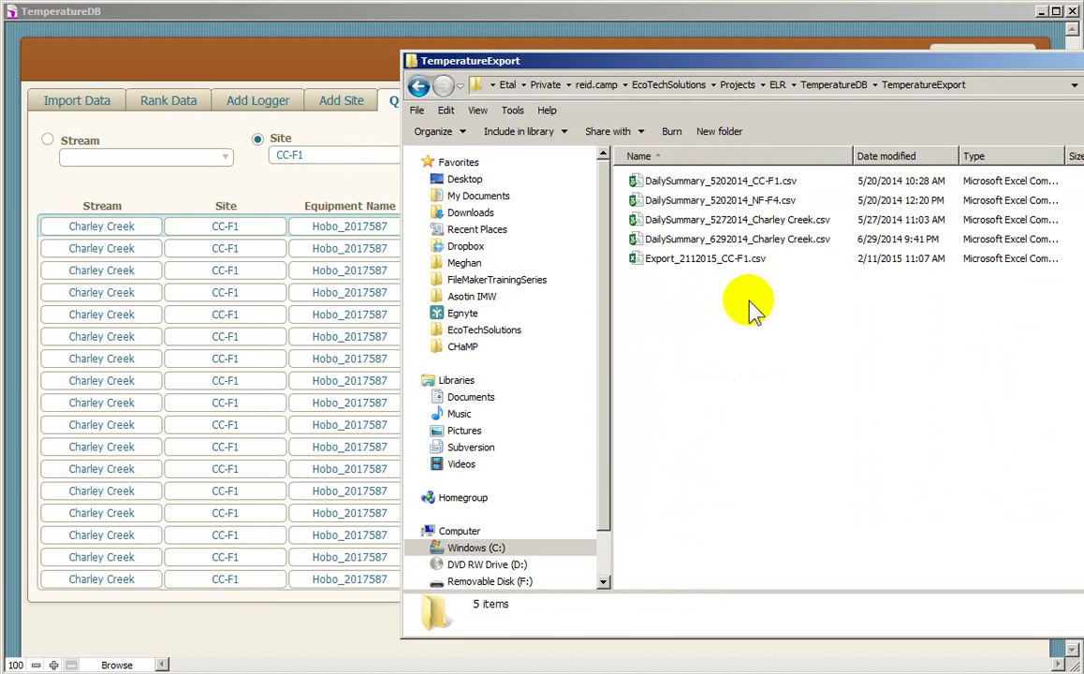
{"action": "left_click", "coordinate": [697, 259]}
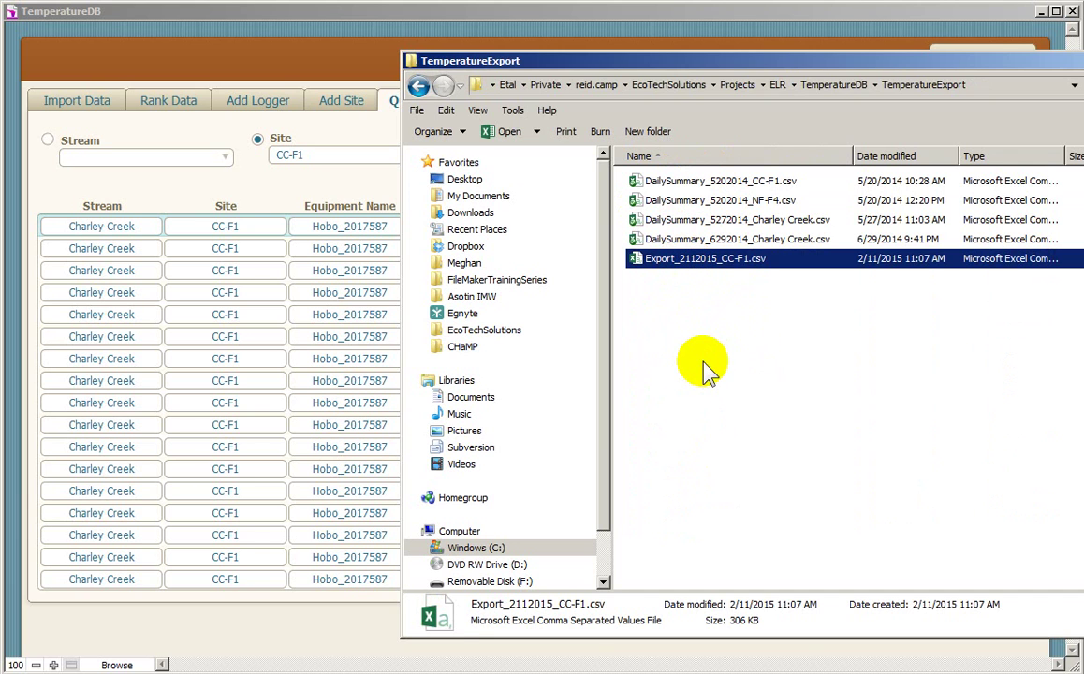
{"action": "left_click", "coordinate": [695, 17]}
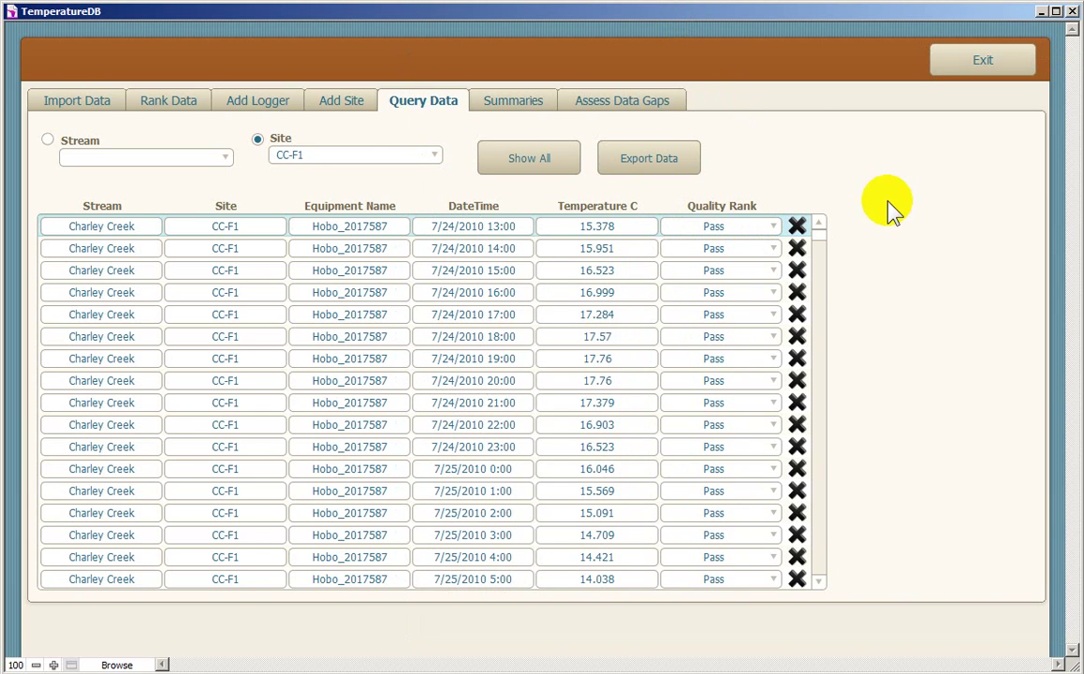
Step: Open the data summaries, filter them by site CC-F1 and look over the daily mean, minimum and maximum temperatures
{"action": "left_click", "coordinate": [513, 105]}
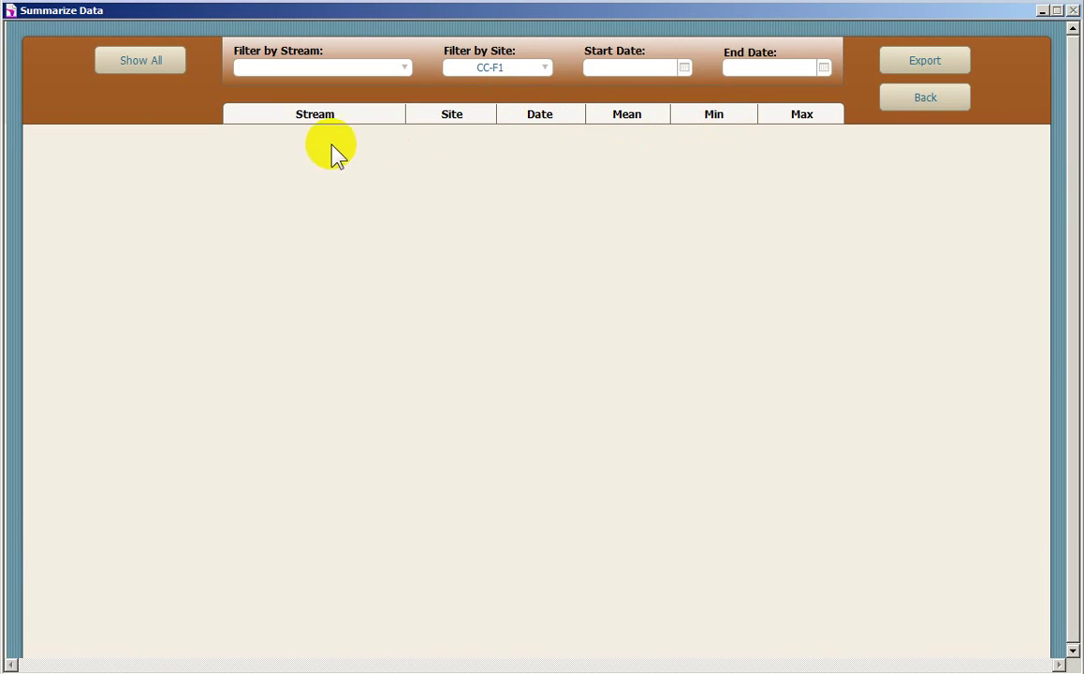
{"action": "left_click", "coordinate": [552, 91]}
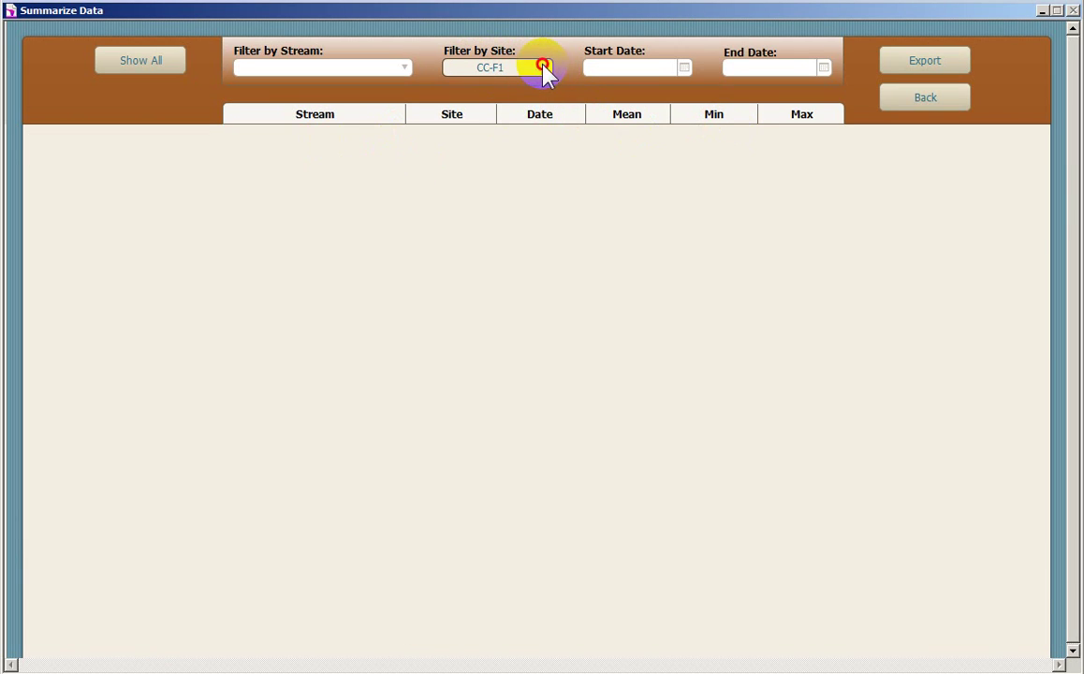
{"action": "left_click", "coordinate": [544, 71]}
{"action": "left_click", "coordinate": [547, 138]}
{"action": "left_click", "coordinate": [681, 106]}
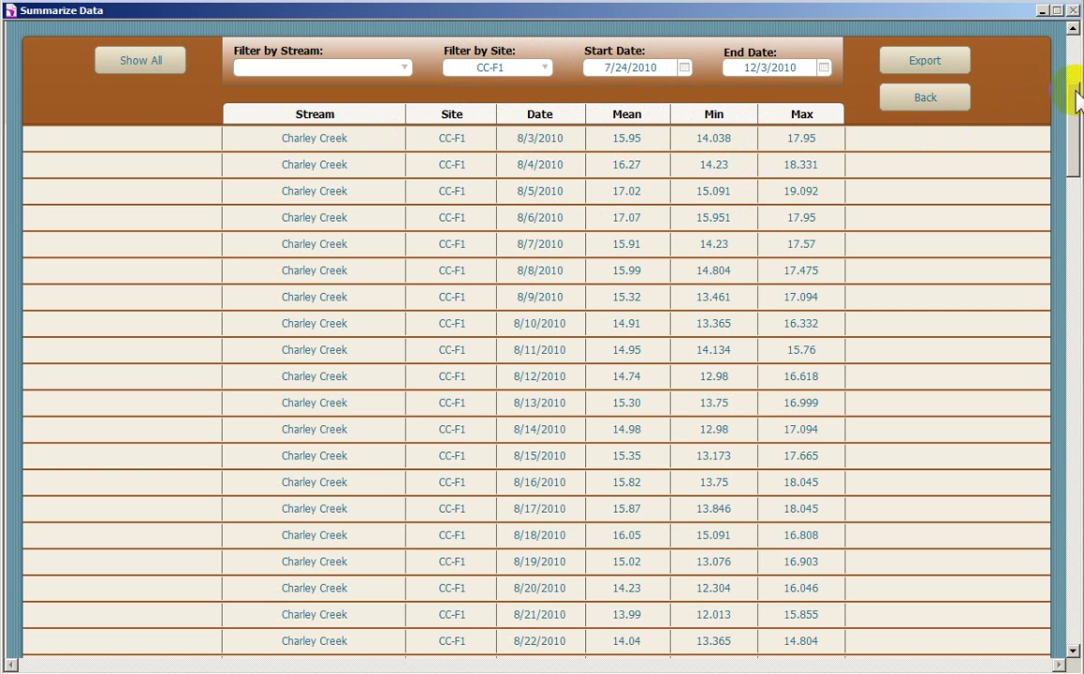
{"action": "left_click_drag", "start_coordinate": [1075, 92], "coordinate": [1075, 37]}
Step: Switch the summary's site filter to CC-F2 and look over its daily temperatures
{"action": "left_click", "coordinate": [496, 65]}
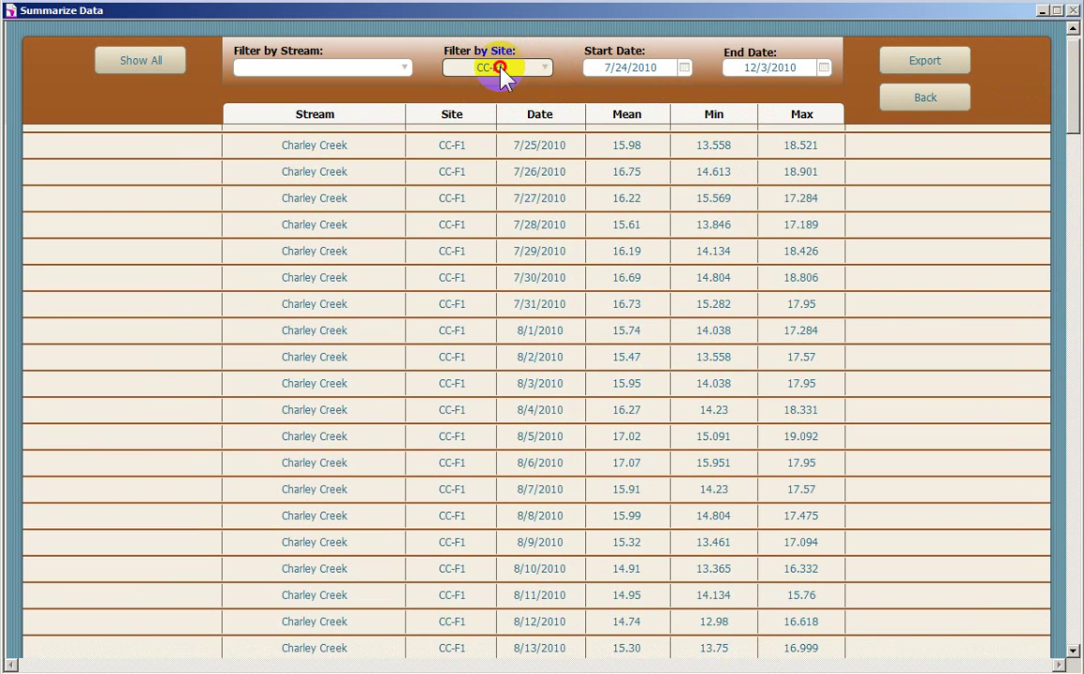
{"action": "left_click", "coordinate": [468, 132]}
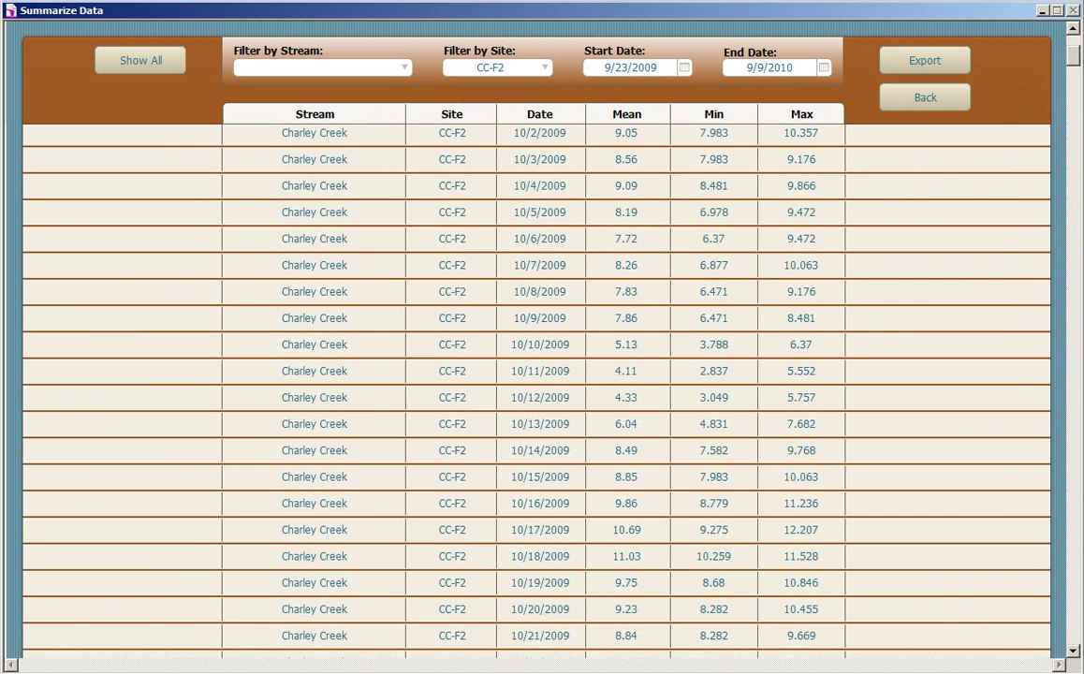
{"action": "mouse_move", "coordinate": [1074, 49]}
{"action": "left_mouse_down"}
{"action": "mouse_move", "coordinate": [1070, 194]}
{"action": "mouse_move", "coordinate": [1074, 47]}
{"action": "left_mouse_up"}
Step: Filter the daily summary by stream Charley Creek and look through the records of its sites
{"action": "left_click", "coordinate": [400, 68]}
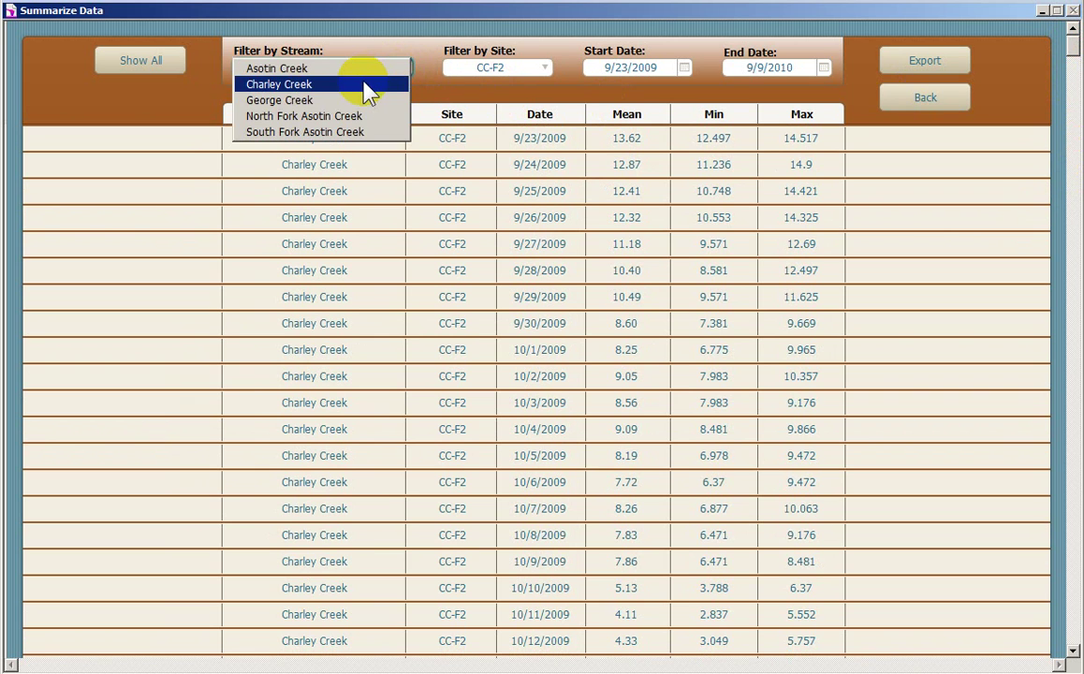
{"action": "left_click", "coordinate": [365, 84]}
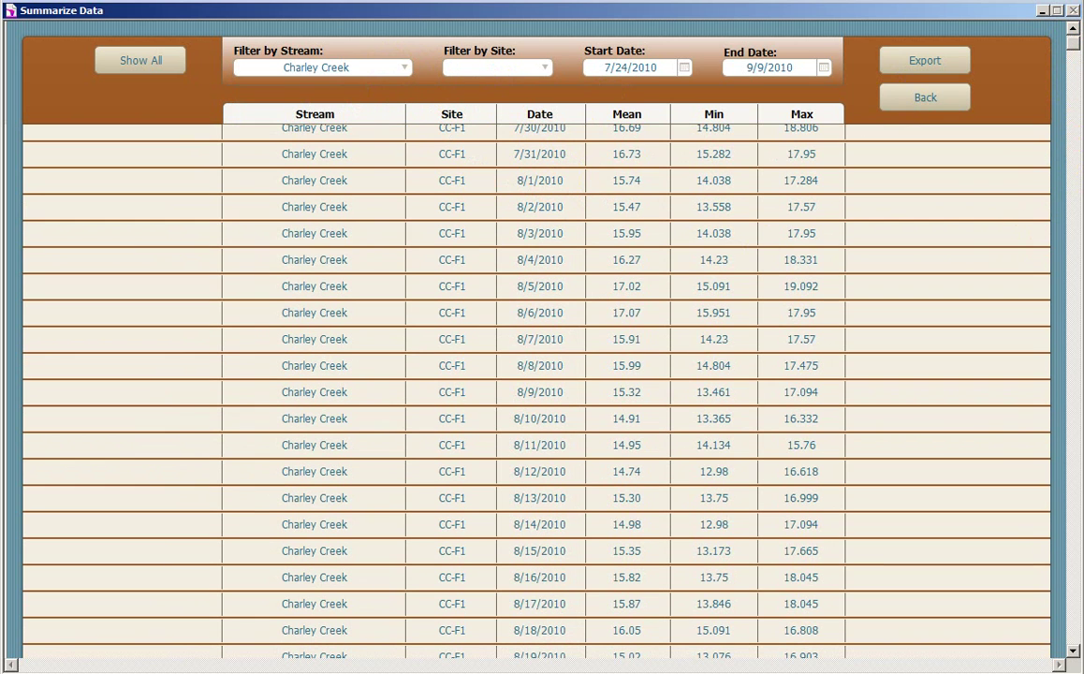
{"action": "left_click_drag", "start_coordinate": [1075, 266], "coordinate": [1075, 56]}
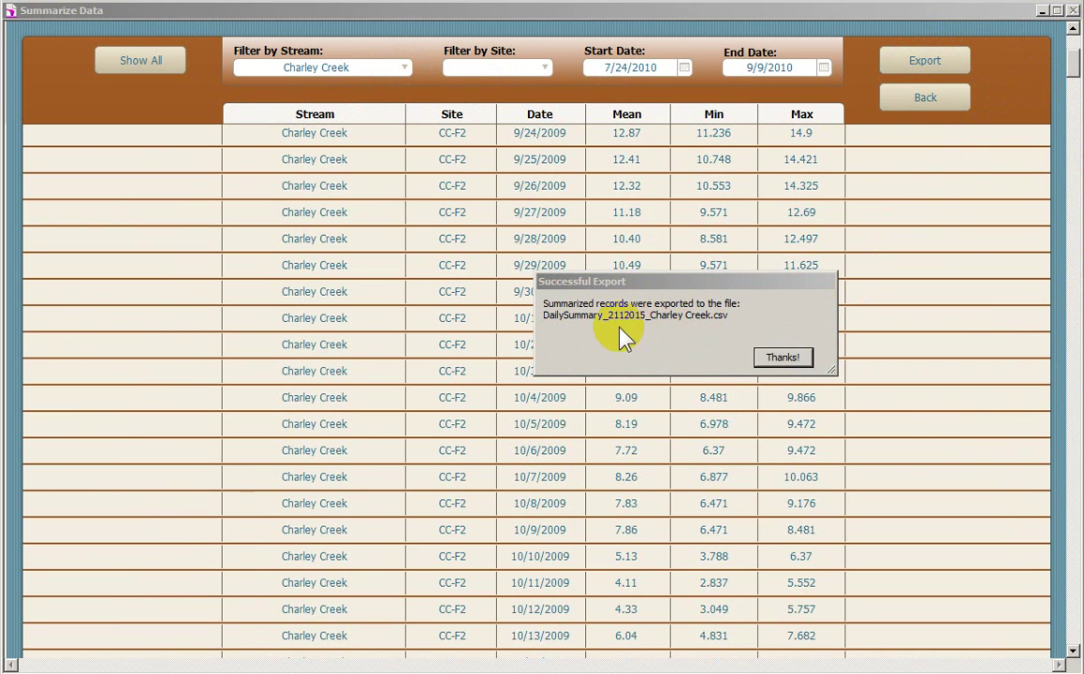
Step: Export the Charley Creek daily summary as a CSV file, check it in Excel and return to the main TemperatureDB window
{"action": "left_click", "coordinate": [783, 358]}
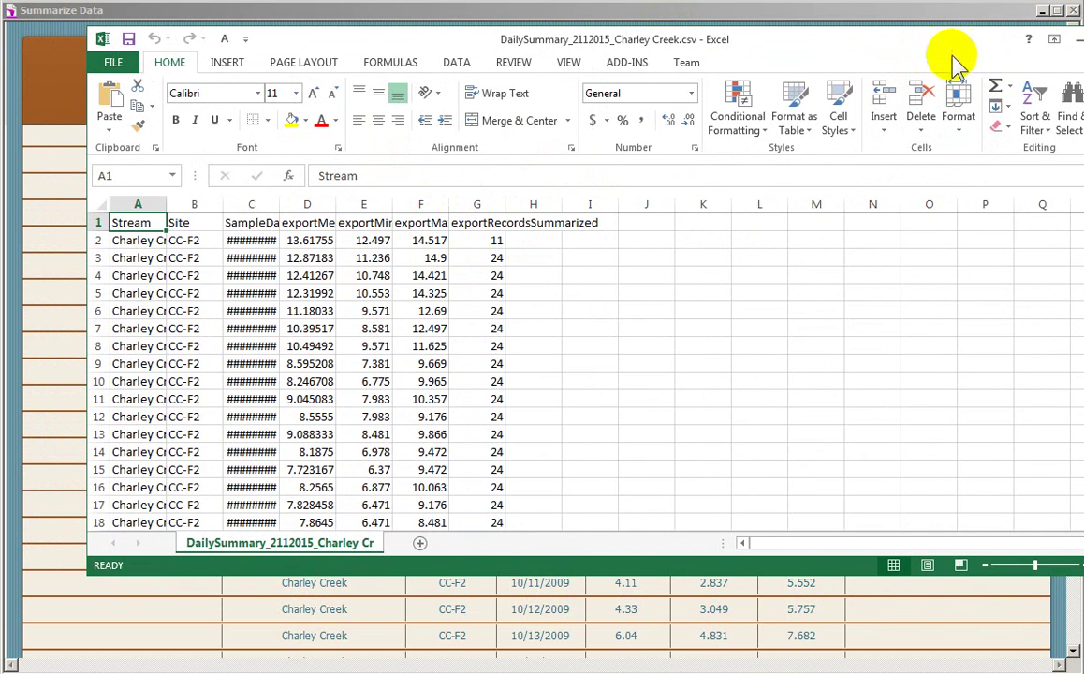
{"action": "left_click", "coordinate": [713, 19]}
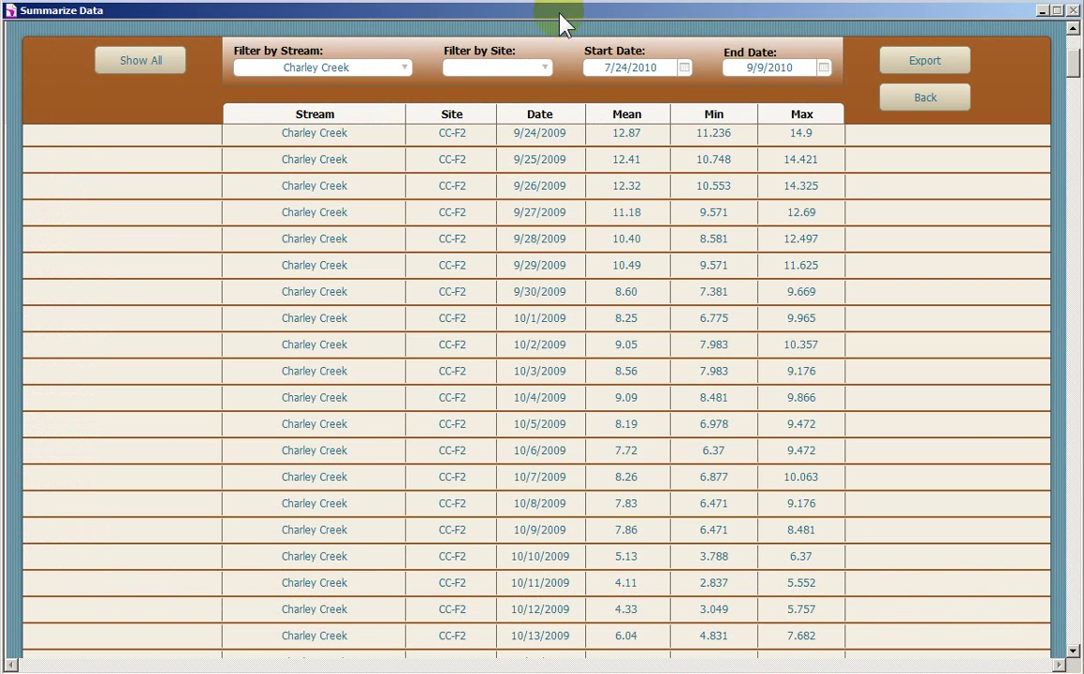
{"action": "left_click", "coordinate": [894, 98]}
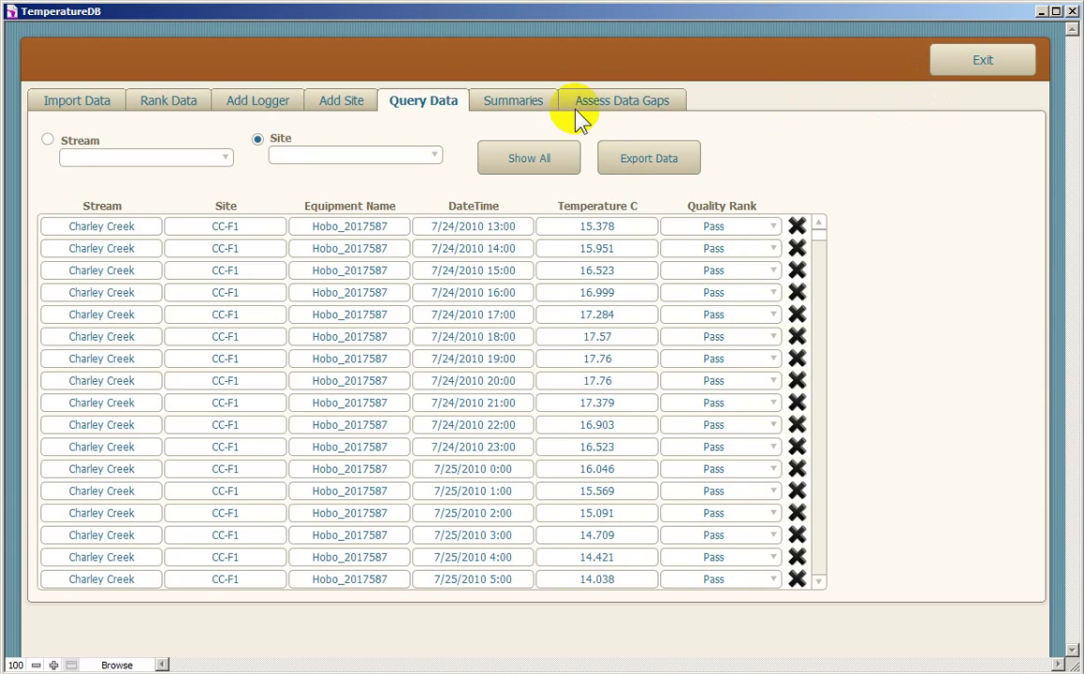
Step: Open the data gap assessment and look through the hourly sample times from the first to the last
{"action": "left_click", "coordinate": [670, 105]}
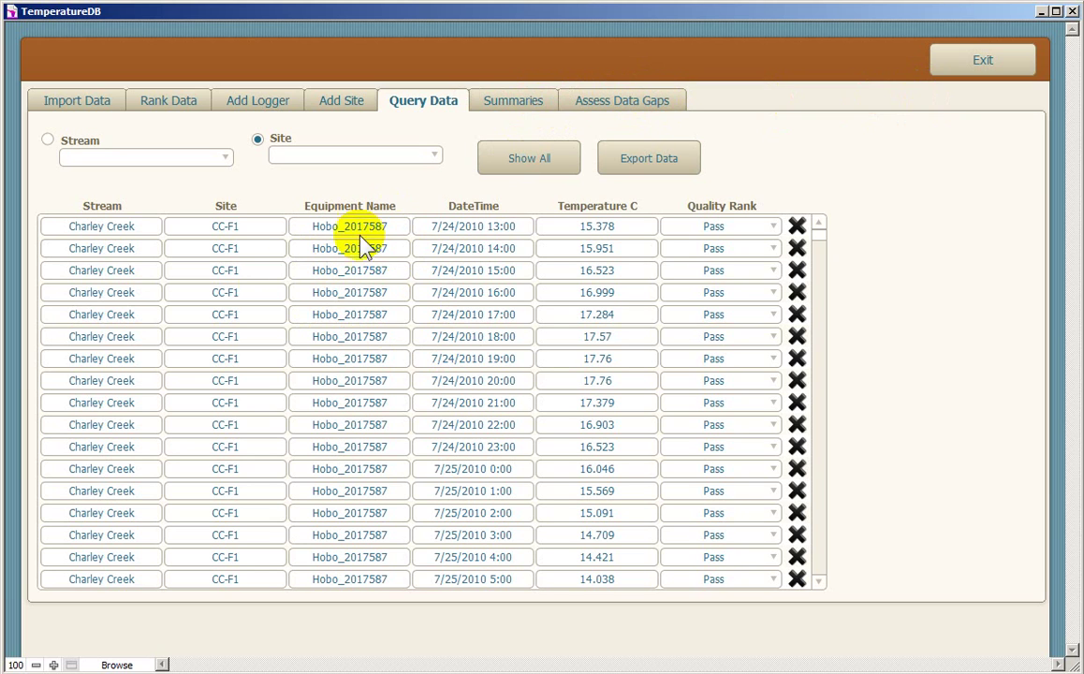
{"action": "left_click", "coordinate": [665, 105]}
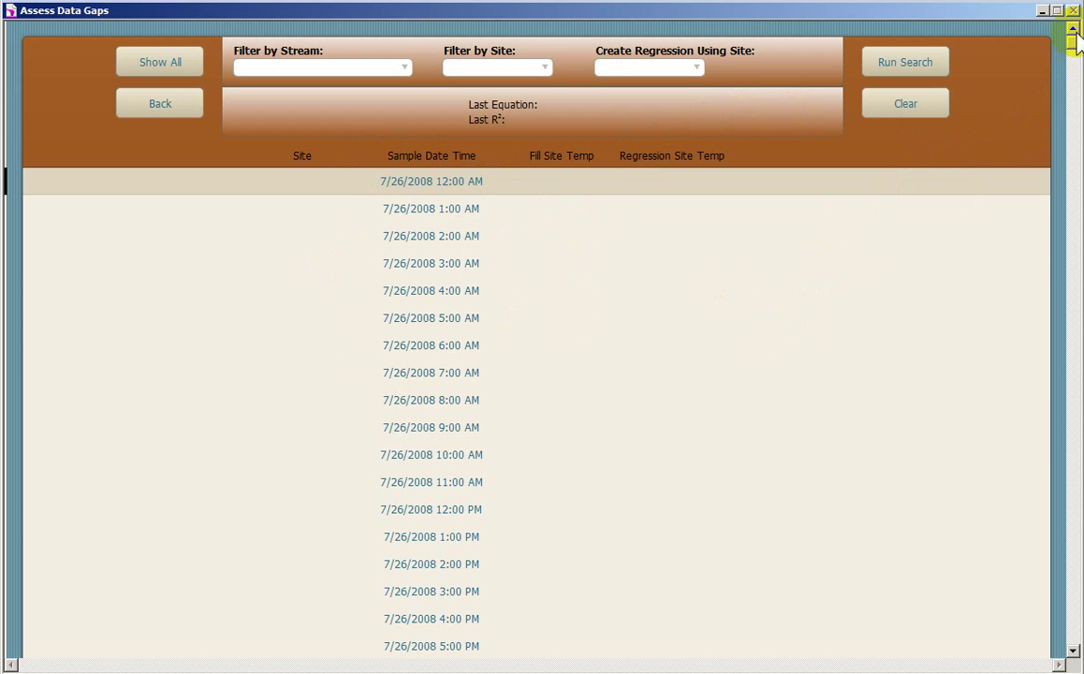
{"action": "mouse_move", "coordinate": [1073, 43]}
{"action": "left_mouse_down"}
{"action": "mouse_move", "coordinate": [1072, 157]}
{"action": "mouse_move", "coordinate": [1076, 33]}
{"action": "left_mouse_up"}
{"action": "left_click_drag", "start_coordinate": [1073, 39], "coordinate": [997, 644]}
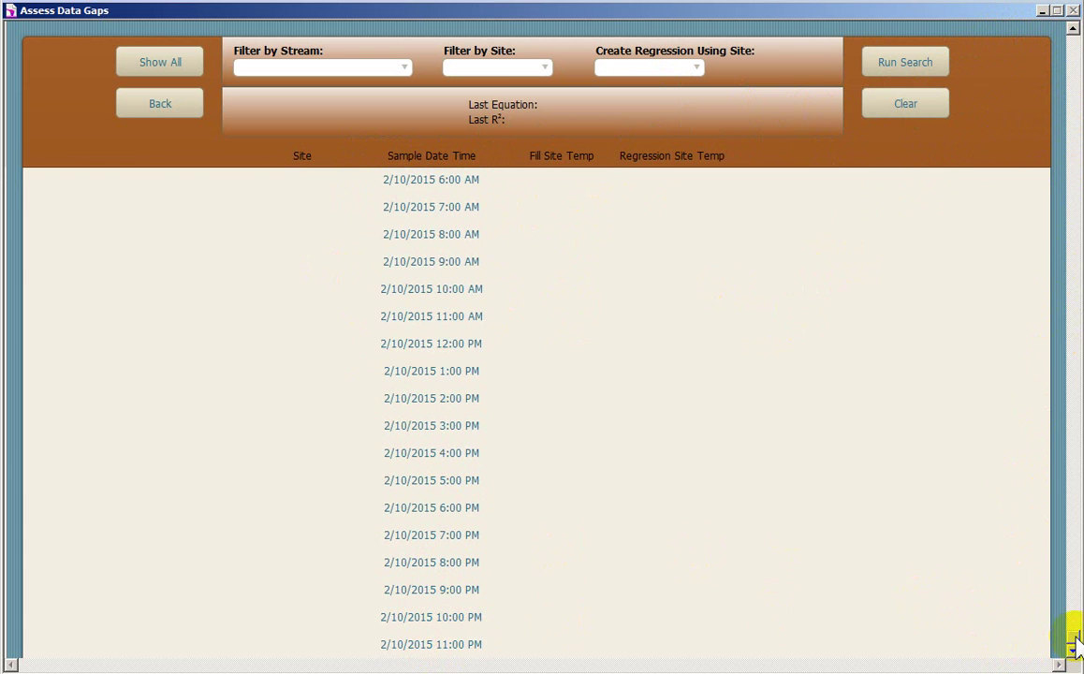
{"action": "left_click_drag", "start_coordinate": [1074, 634], "coordinate": [1074, 42]}
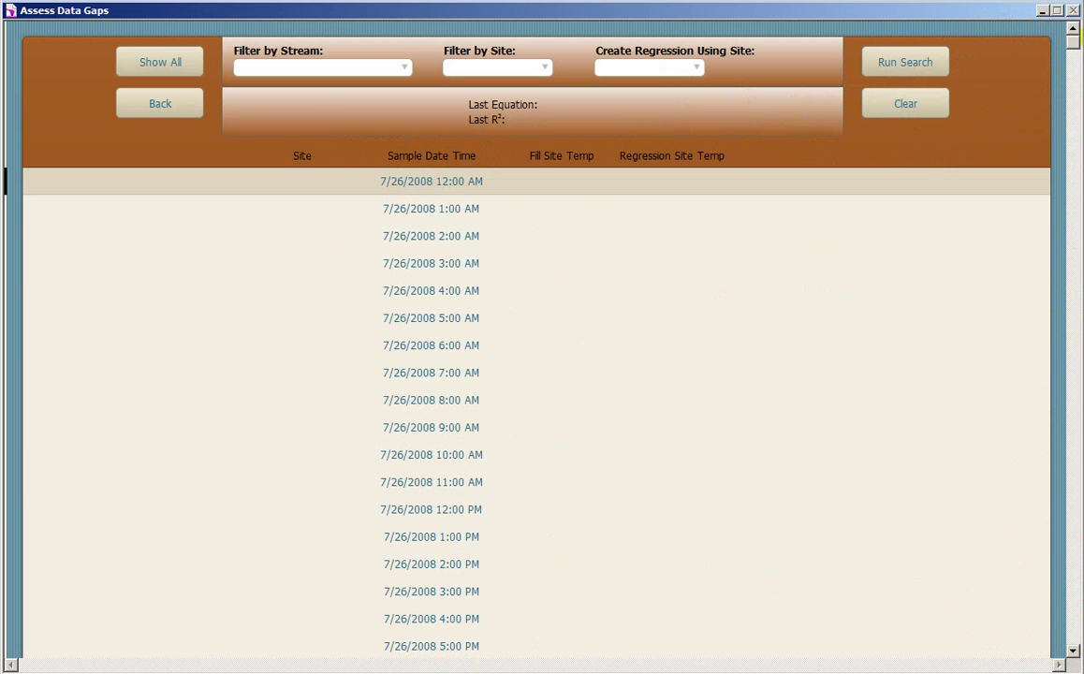
Step: Run a gap search for stream Charley Creek, site CC-F1, with the regression created using site CC-F2
{"action": "left_click", "coordinate": [400, 74]}
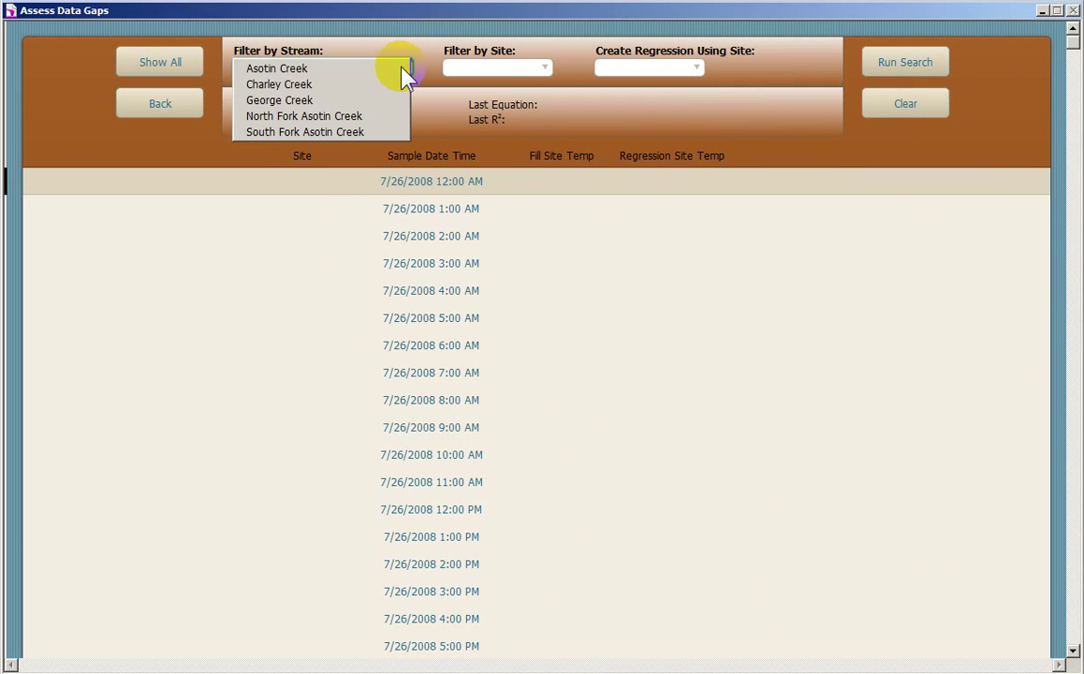
{"action": "left_click", "coordinate": [322, 87]}
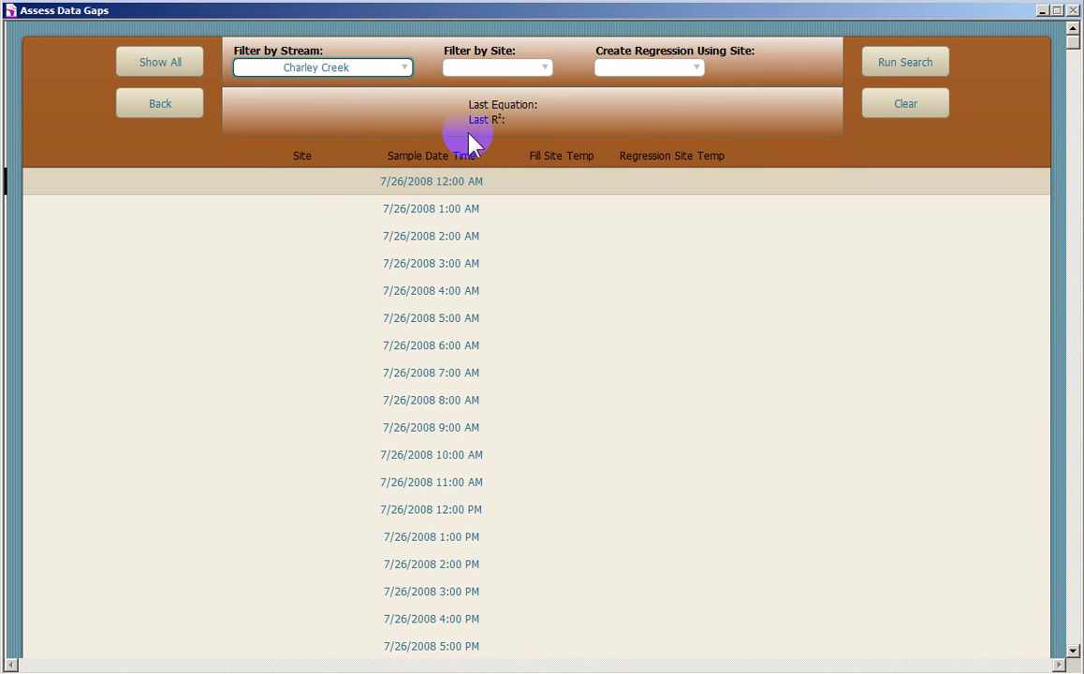
{"action": "left_click", "coordinate": [551, 74]}
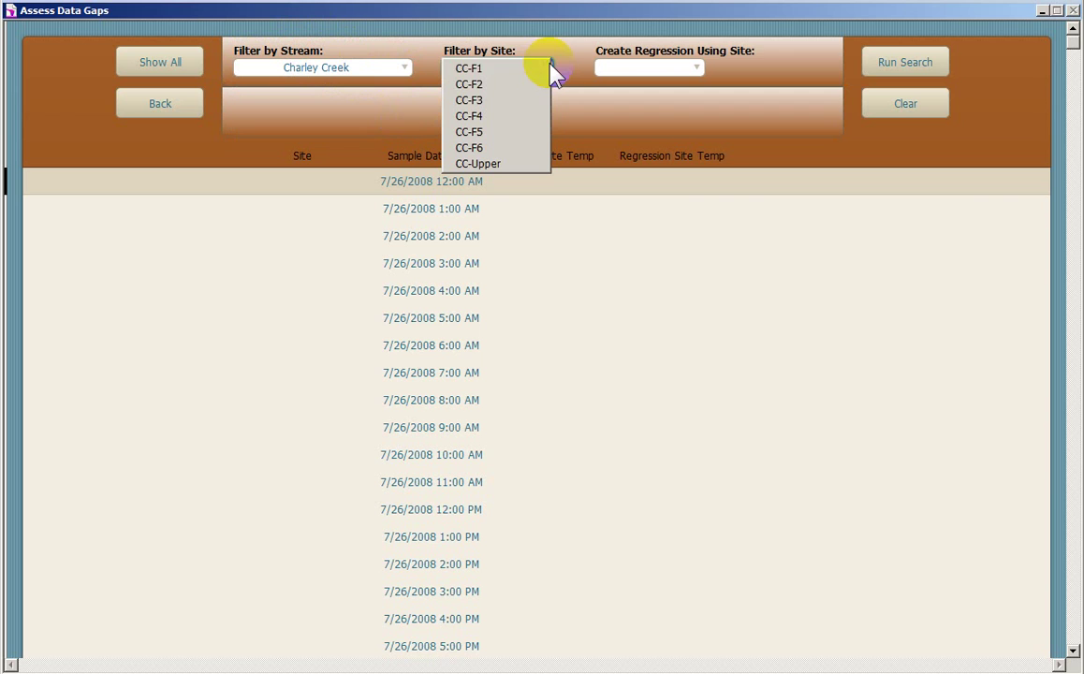
{"action": "left_click", "coordinate": [512, 75]}
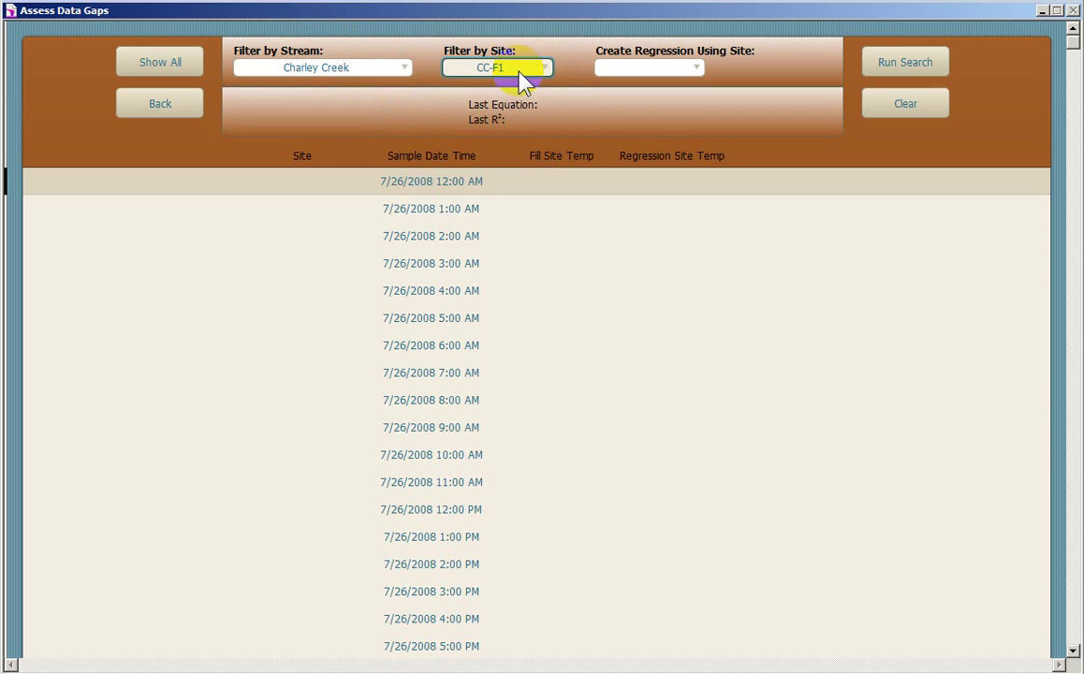
{"action": "left_click", "coordinate": [676, 77]}
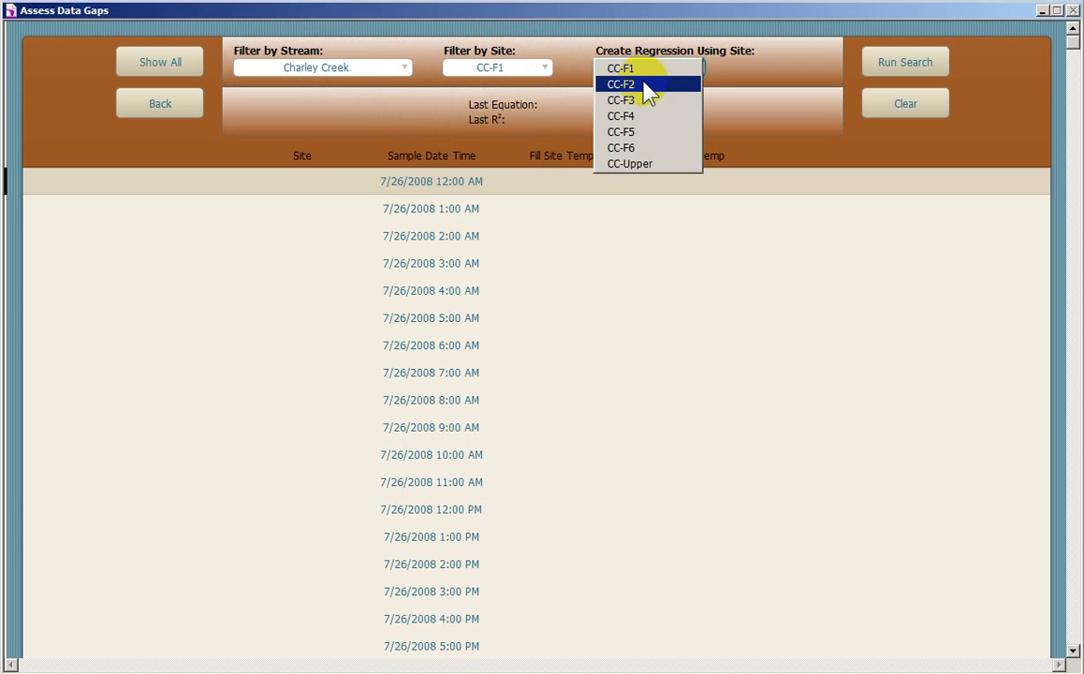
{"action": "left_click", "coordinate": [649, 84]}
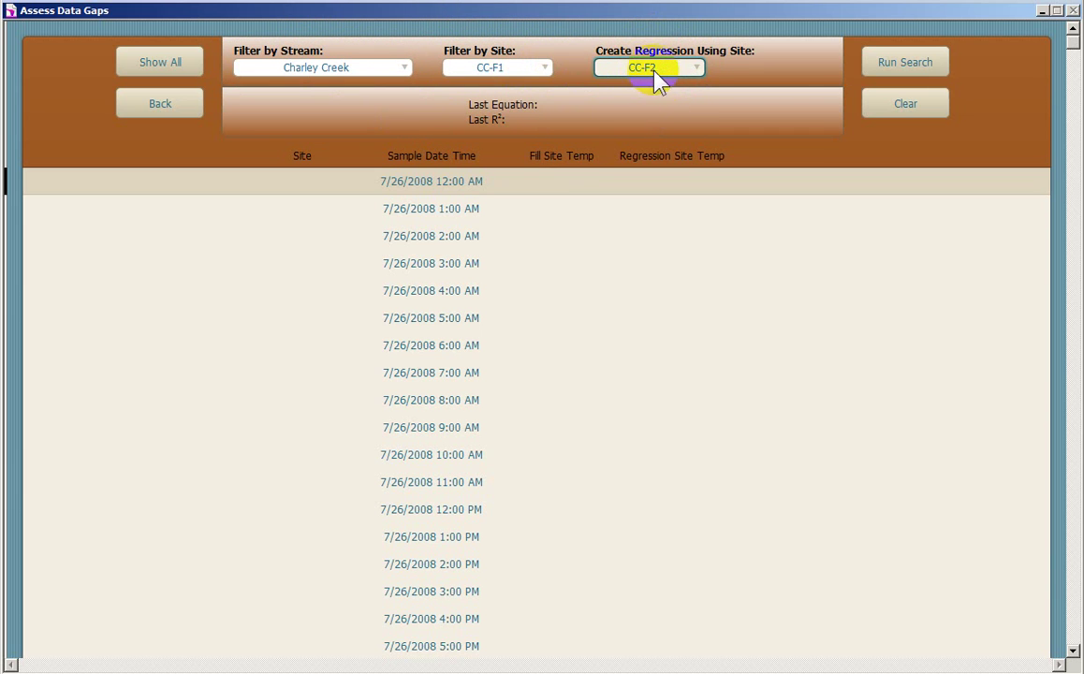
{"action": "left_click", "coordinate": [903, 63]}
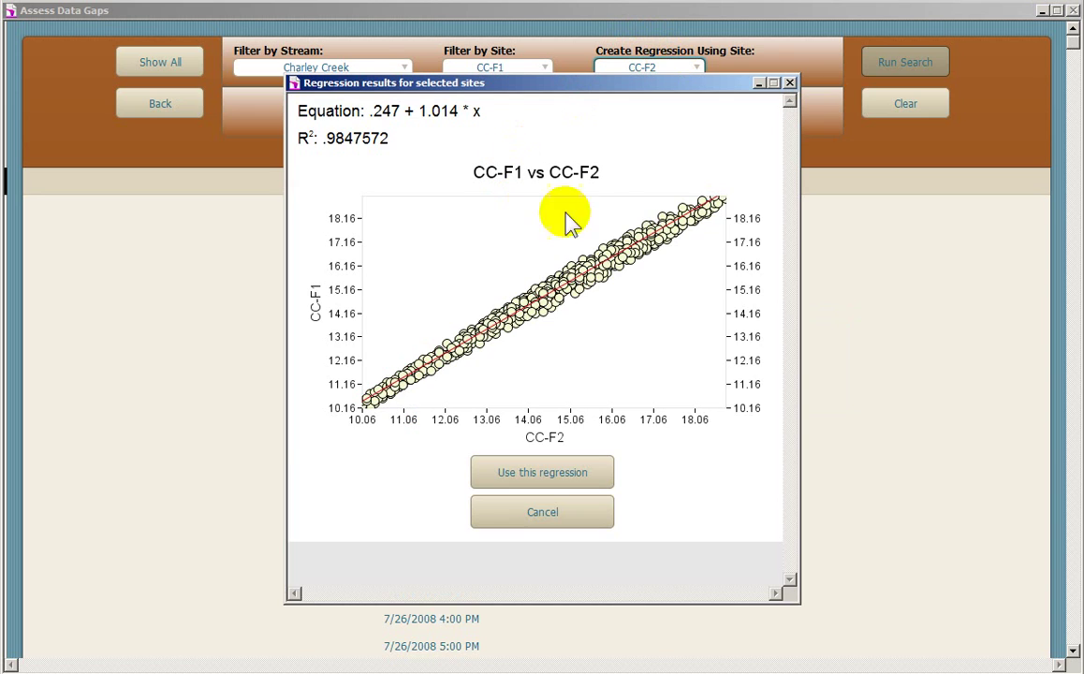
Step: Use the CC-F1 vs CC-F2 regression to fill the data gaps and update the database with the estimates
{"action": "double_click", "coordinate": [351, 140]}
{"action": "left_click", "coordinate": [354, 155]}
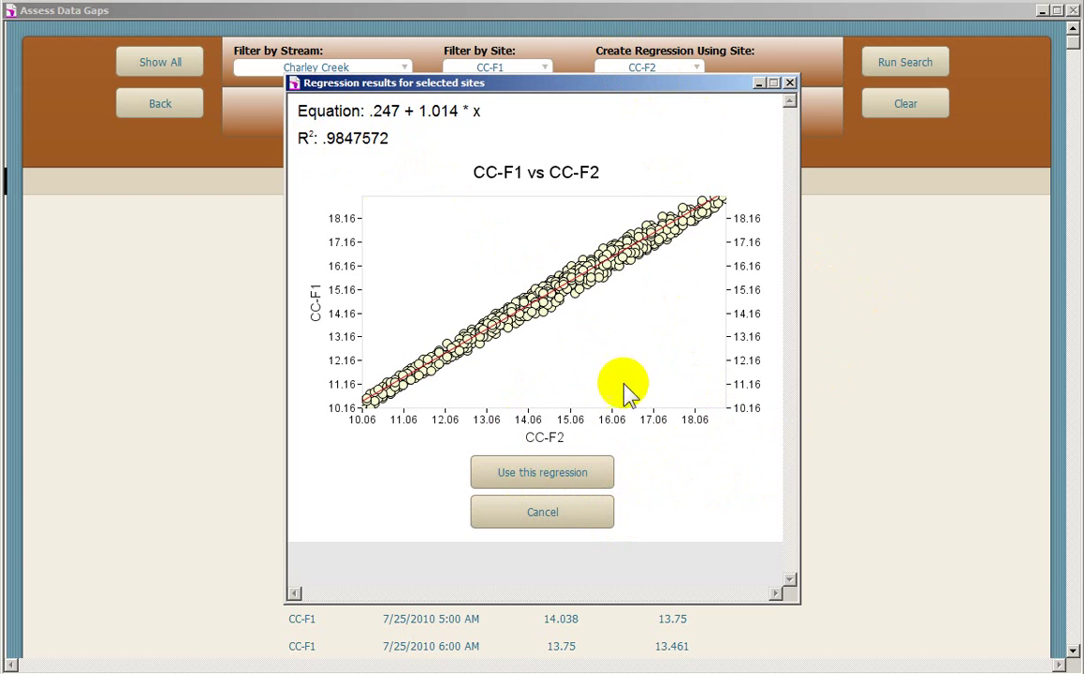
{"action": "left_click", "coordinate": [581, 475]}
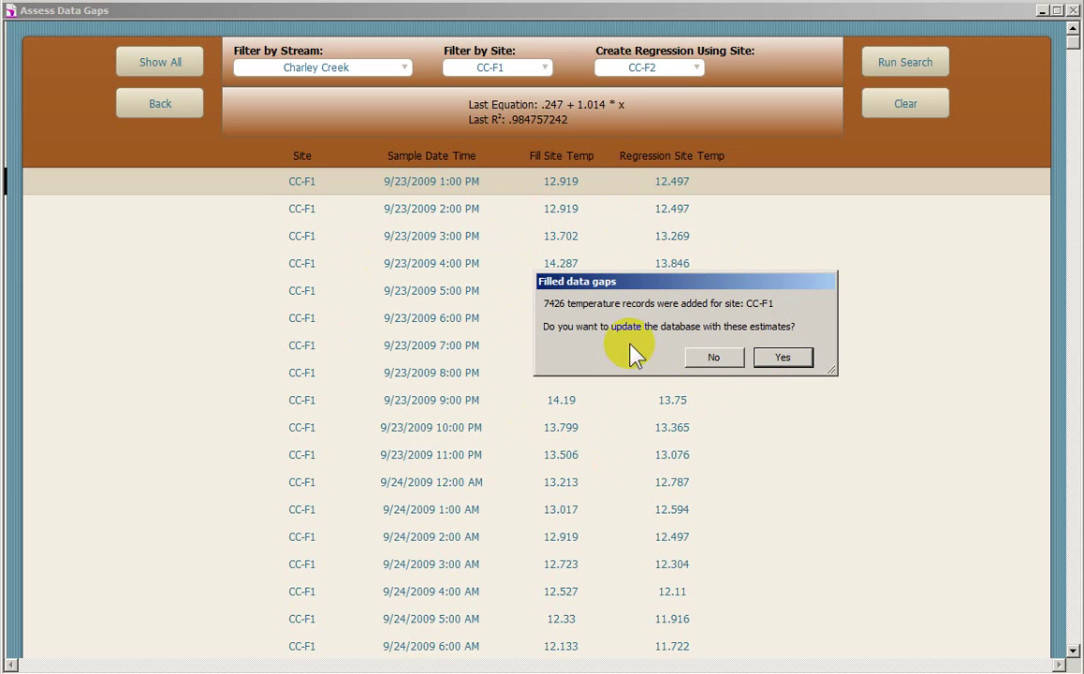
{"action": "left_click", "coordinate": [793, 358]}
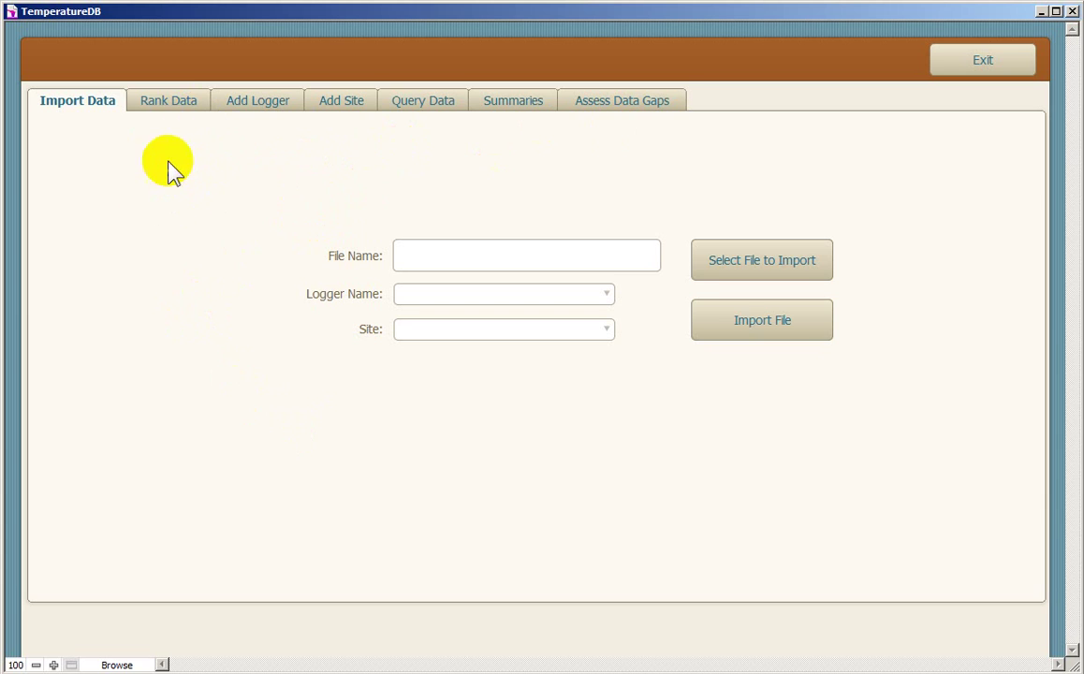
Step: Graph the upload CC-F1_2/11/2015_Regression_CC-F2 for site CC-F1 in the data ranking view
{"action": "left_click", "coordinate": [171, 103]}
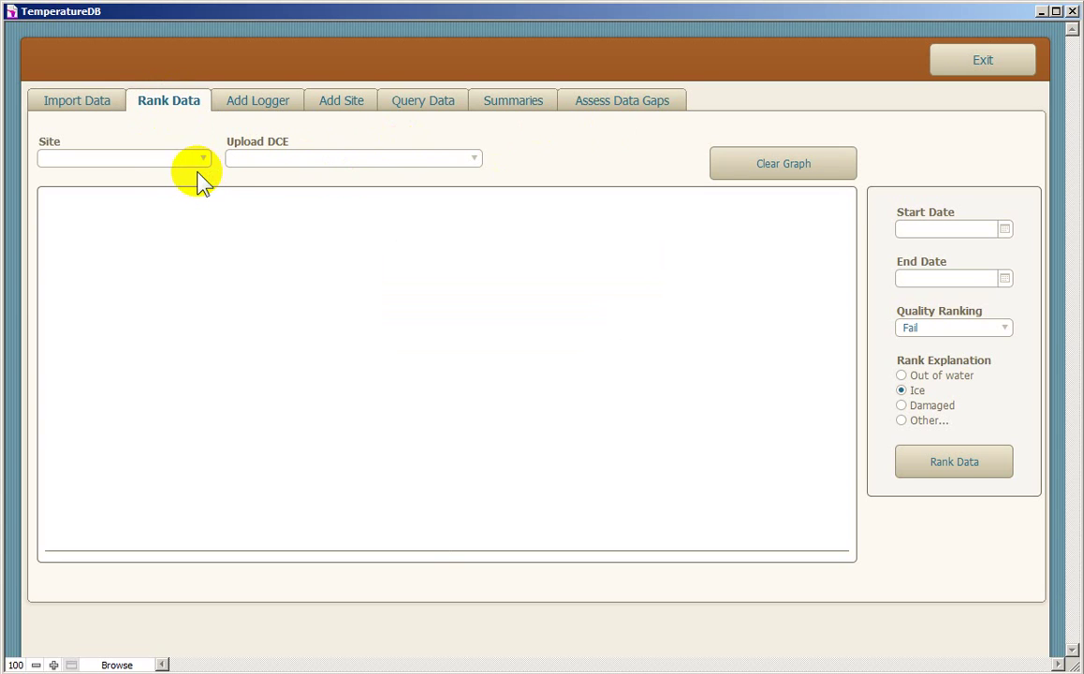
{"action": "left_click", "coordinate": [178, 159]}
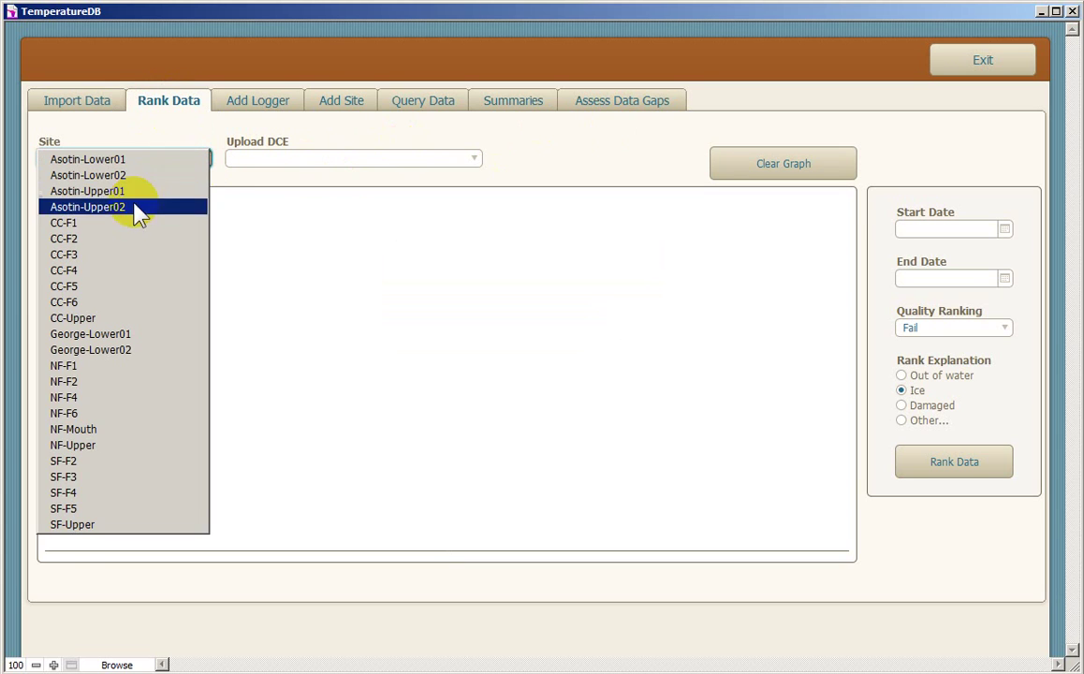
{"action": "left_click", "coordinate": [128, 220]}
{"action": "left_click", "coordinate": [346, 161]}
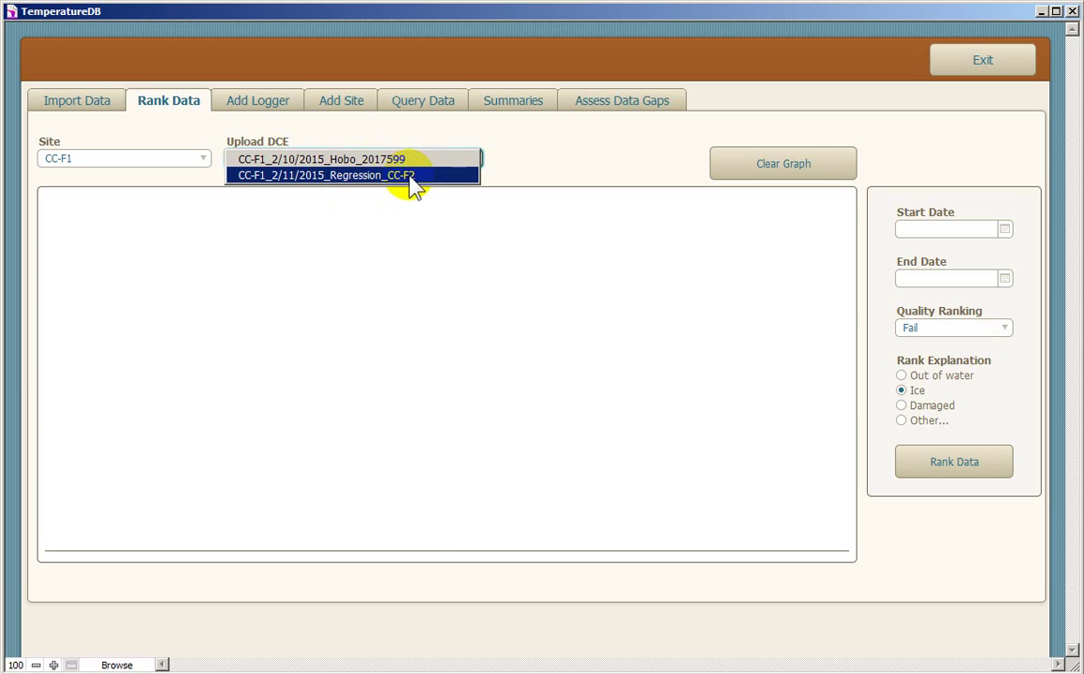
{"action": "left_click", "coordinate": [278, 176]}
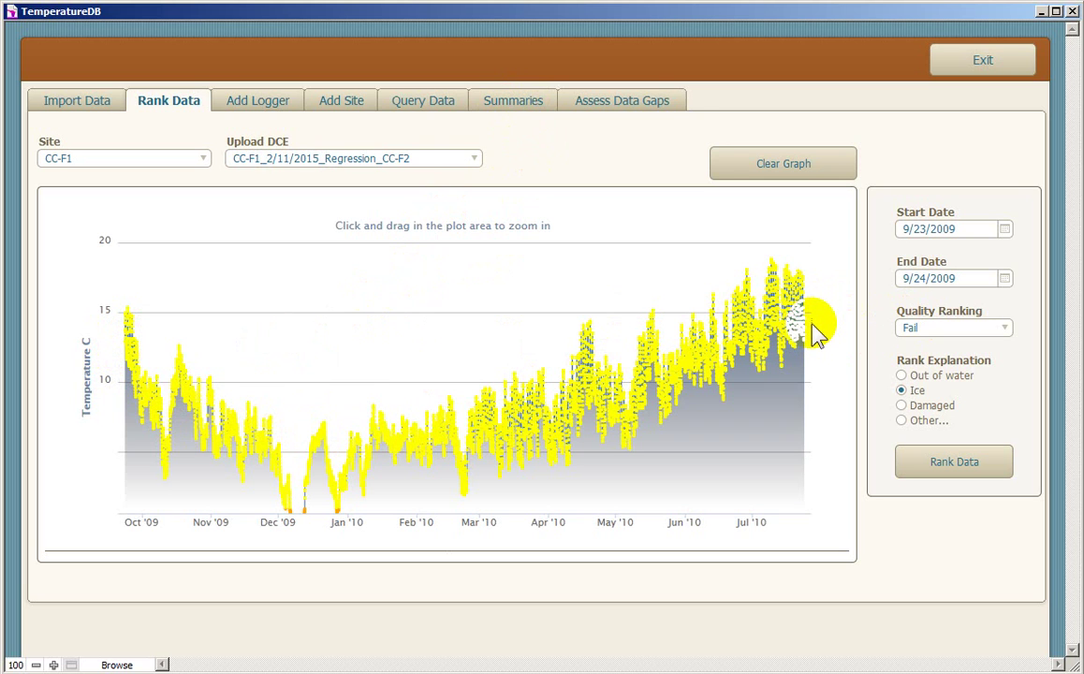
Step: Set the end date to 7/24/2010 and rank the graphed regression data from 9/23/2009 onward as Pass
{"action": "left_click", "coordinate": [1006, 279]}
{"action": "left_click", "coordinate": [1007, 307]}
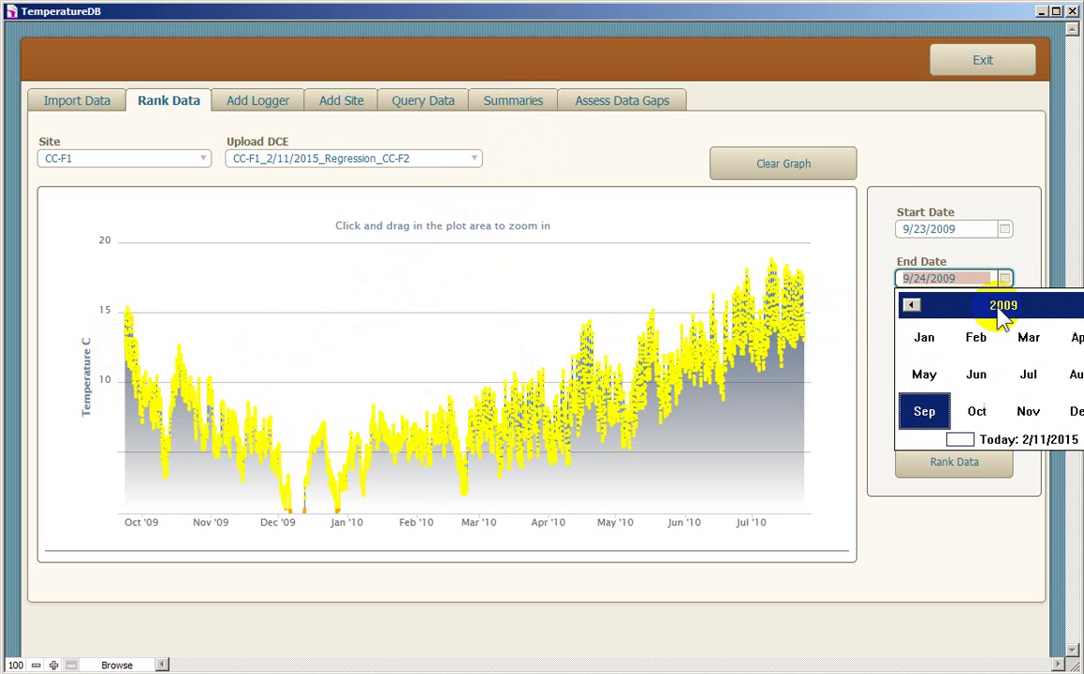
{"action": "left_click", "coordinate": [1078, 305]}
{"action": "left_click", "coordinate": [1028, 375]}
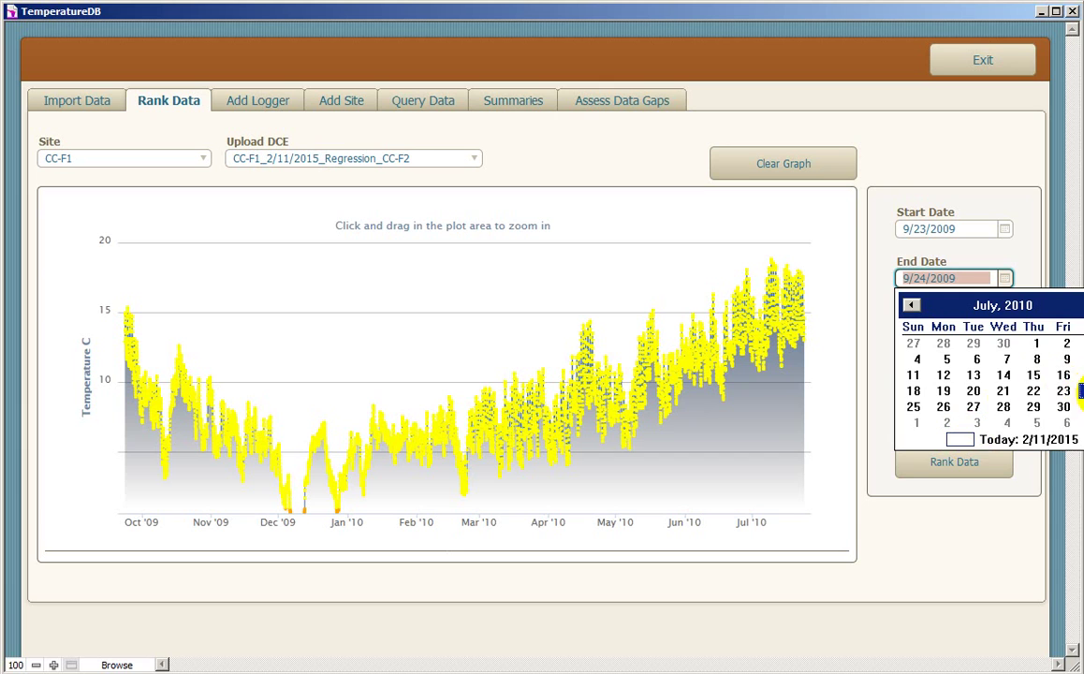
{"action": "left_click", "coordinate": [1080, 391]}
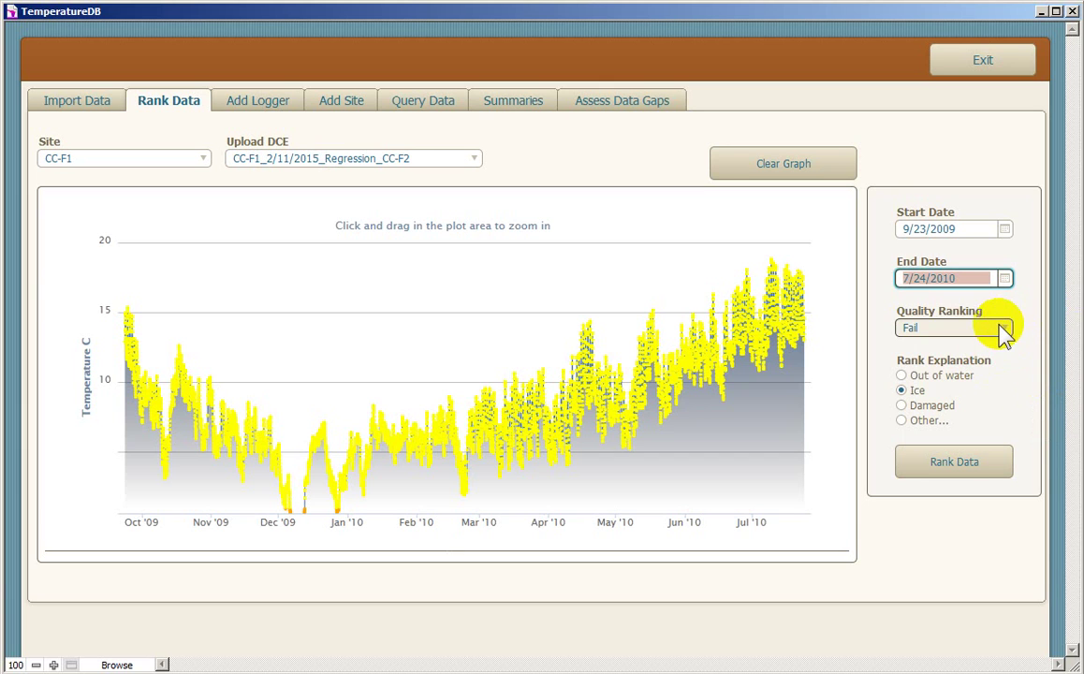
{"action": "left_click", "coordinate": [1004, 328]}
{"action": "left_click", "coordinate": [927, 341]}
{"action": "left_click", "coordinate": [939, 462]}
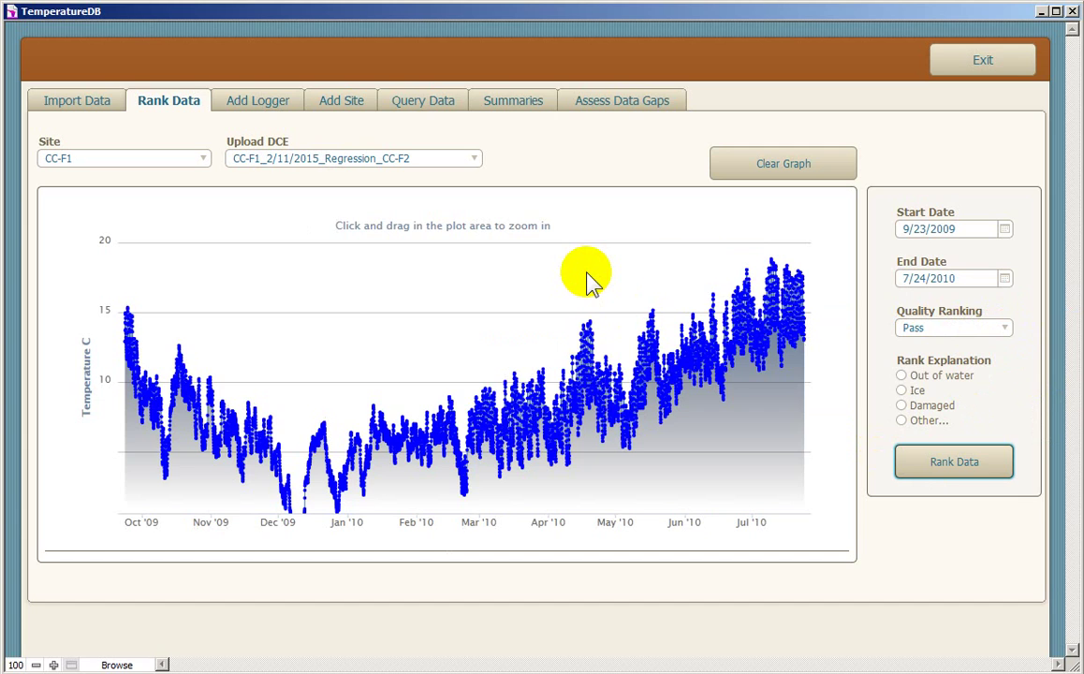
Step: Open the temperature data summary and filter it to site CC-F1 for 9/23/2009 through 12/3/2010
{"action": "left_click", "coordinate": [525, 104]}
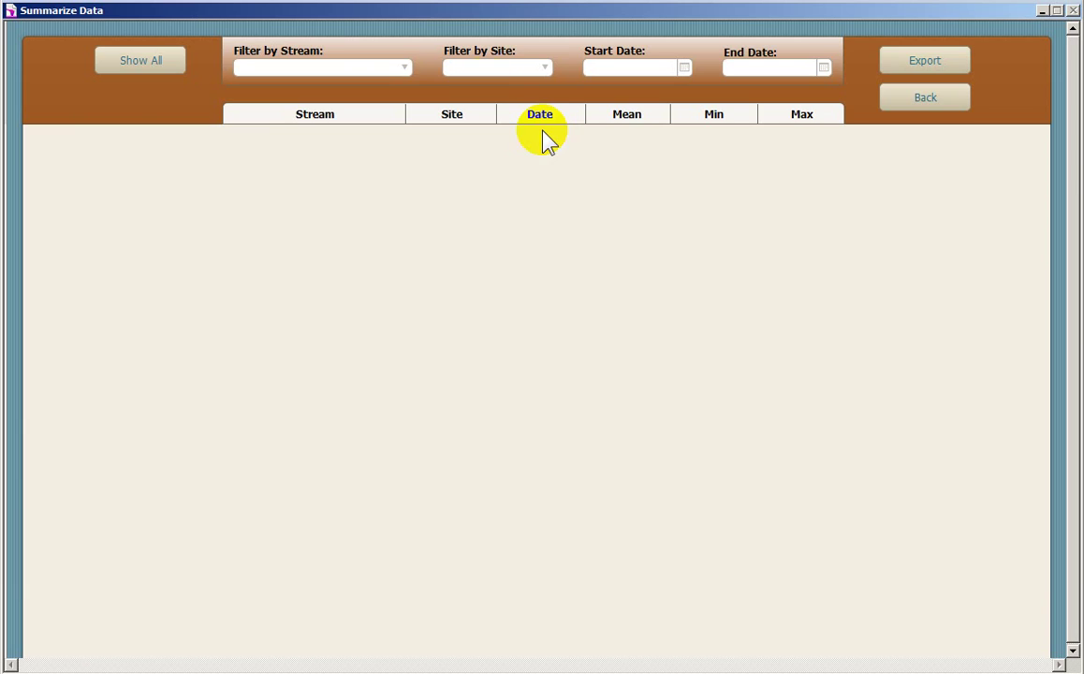
{"action": "left_click", "coordinate": [416, 69]}
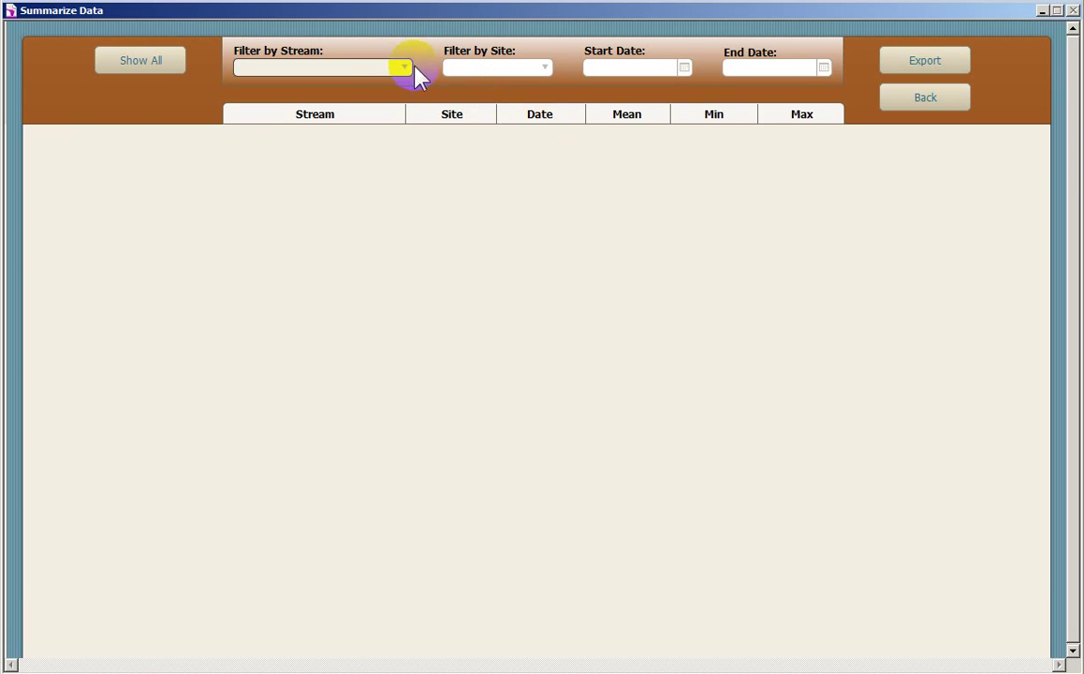
{"action": "left_click", "coordinate": [487, 70]}
{"action": "left_click", "coordinate": [677, 150]}
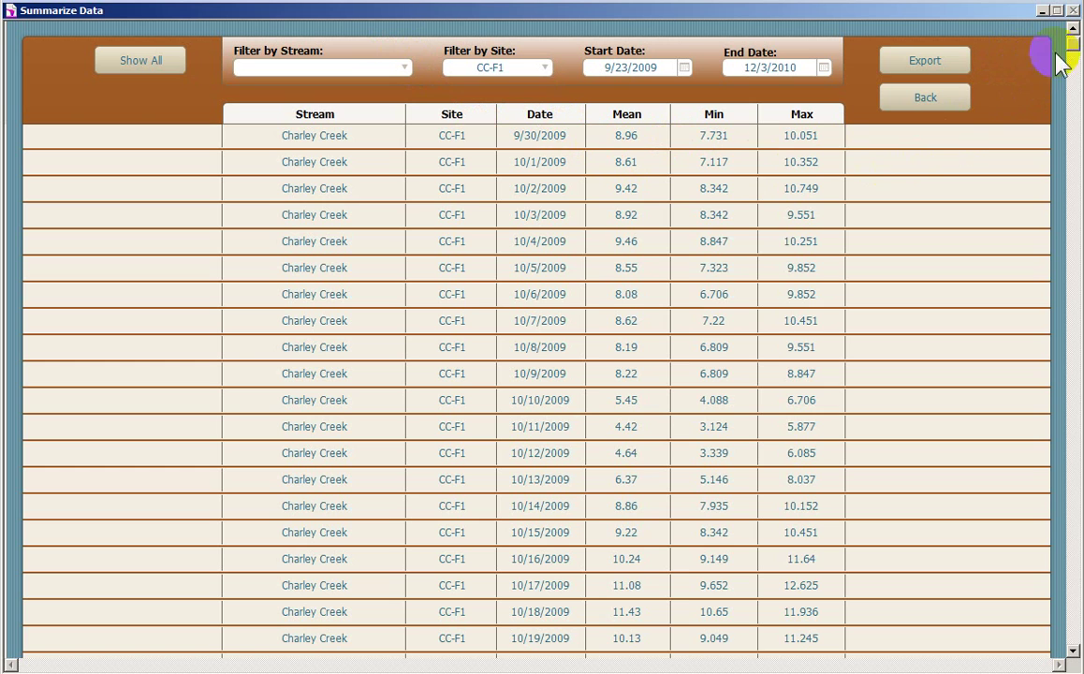
Step: Review site CC-F1's daily mean, minimum and maximum temperatures through the last date, and return to the data import view
{"action": "left_click_drag", "start_coordinate": [1071, 47], "coordinate": [1069, 88]}
{"action": "left_click", "coordinate": [1070, 89]}
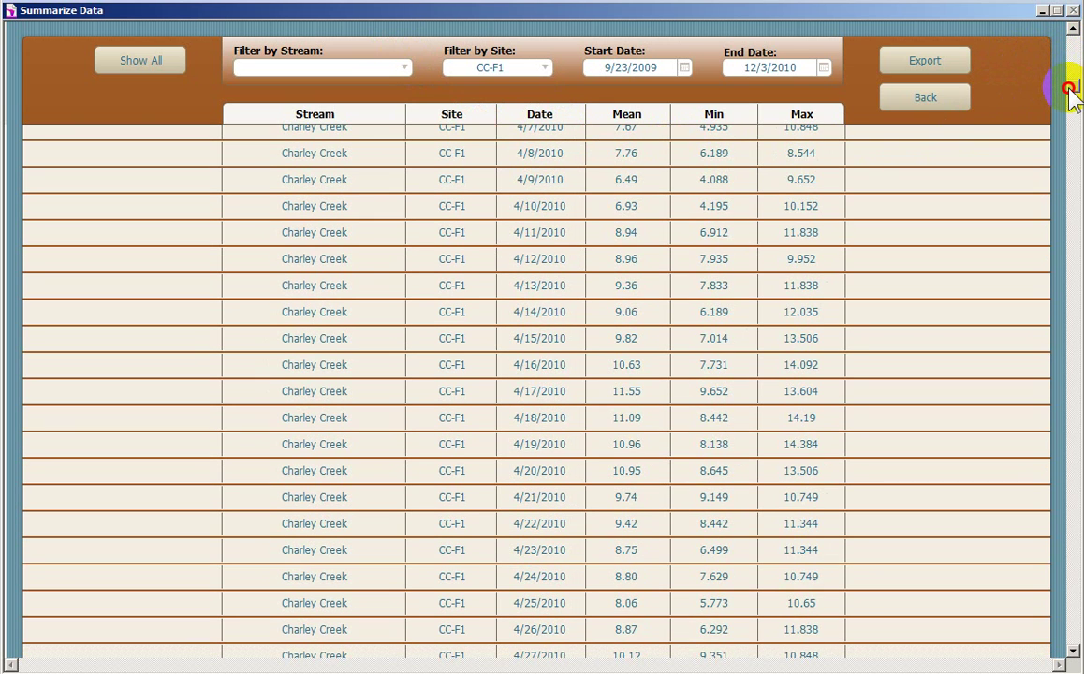
{"action": "left_click", "coordinate": [1070, 90]}
{"action": "left_click", "coordinate": [1071, 91]}
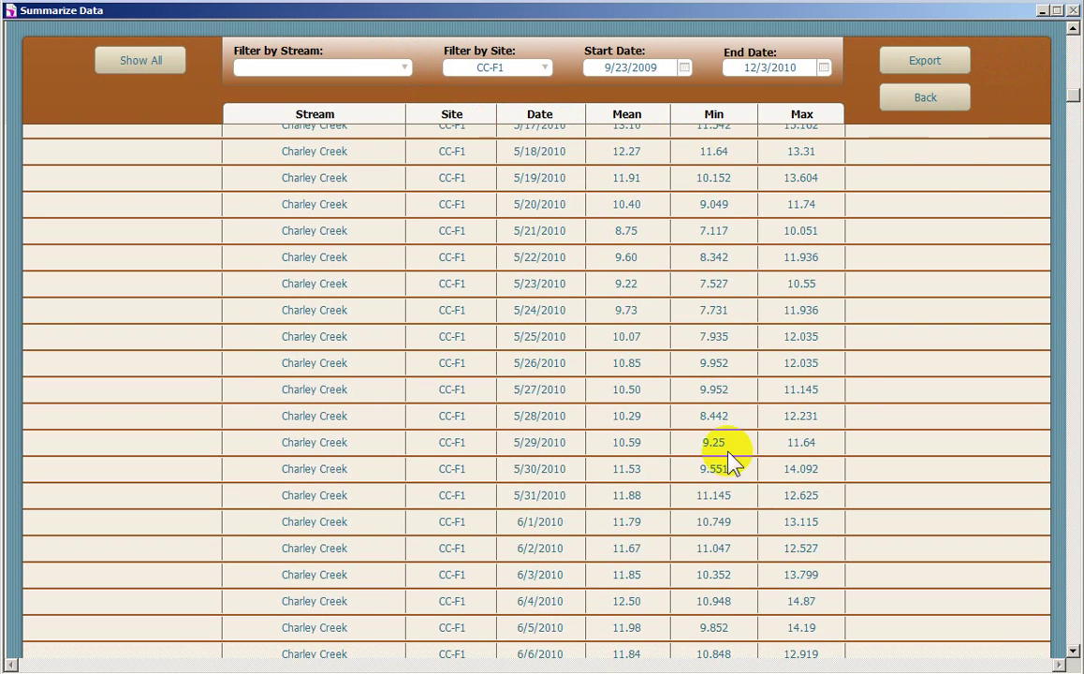
{"action": "scroll", "coordinate": [728, 452], "scroll_direction": "down", "scroll_amount": 13}
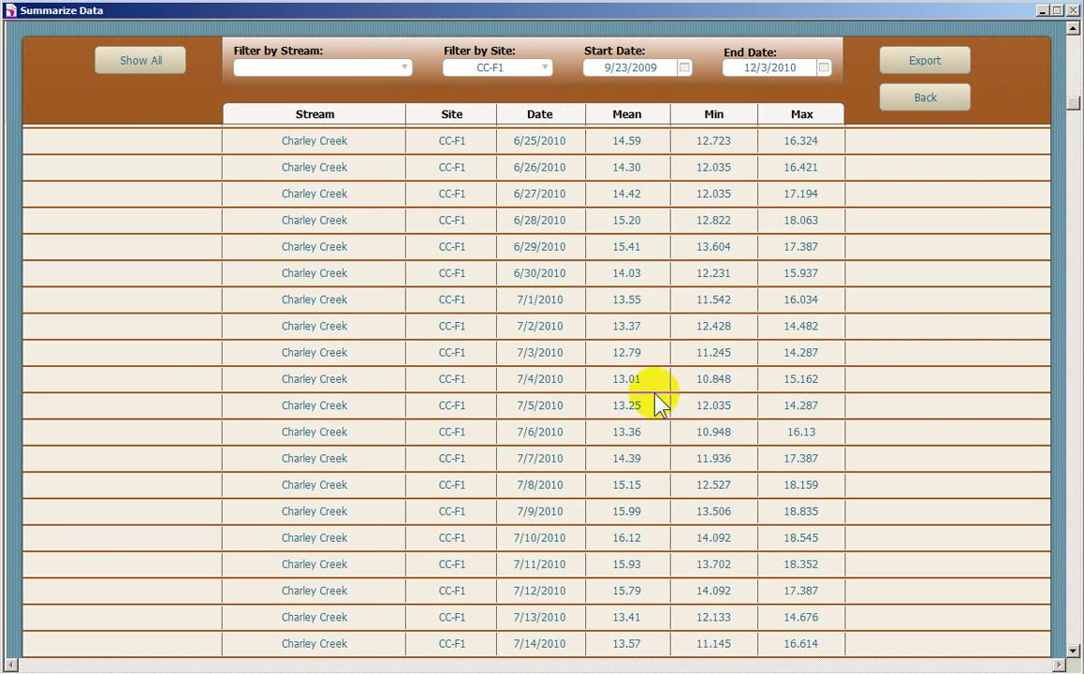
{"action": "scroll", "coordinate": [658, 403], "scroll_direction": "down", "scroll_amount": 8}
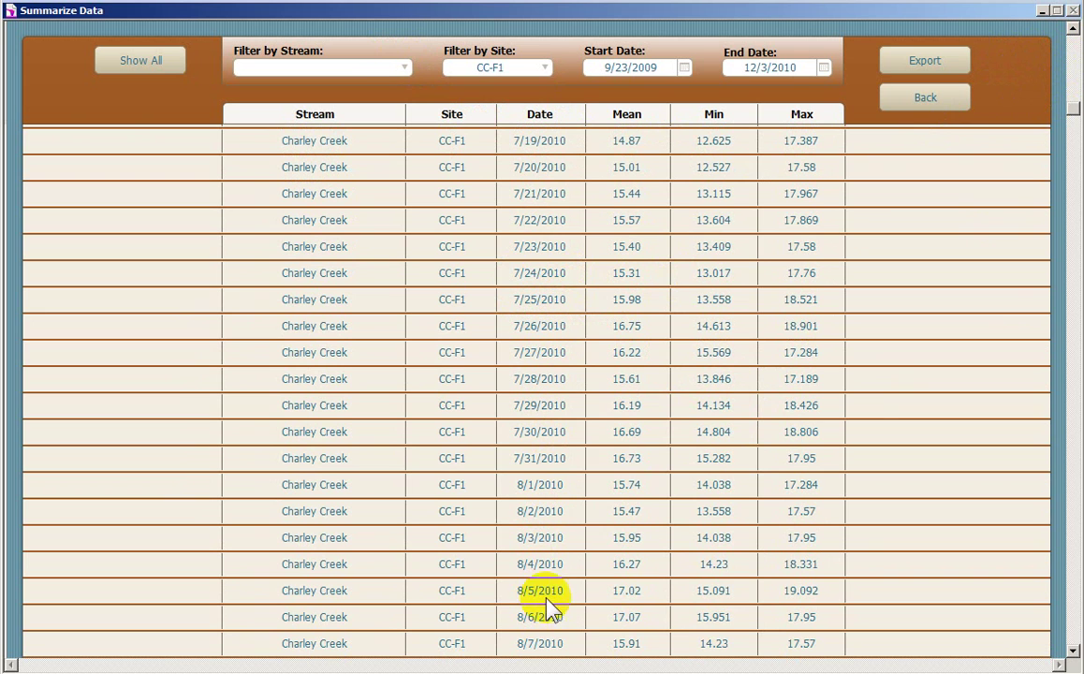
{"action": "left_click_drag", "start_coordinate": [1074, 106], "coordinate": [1069, 646]}
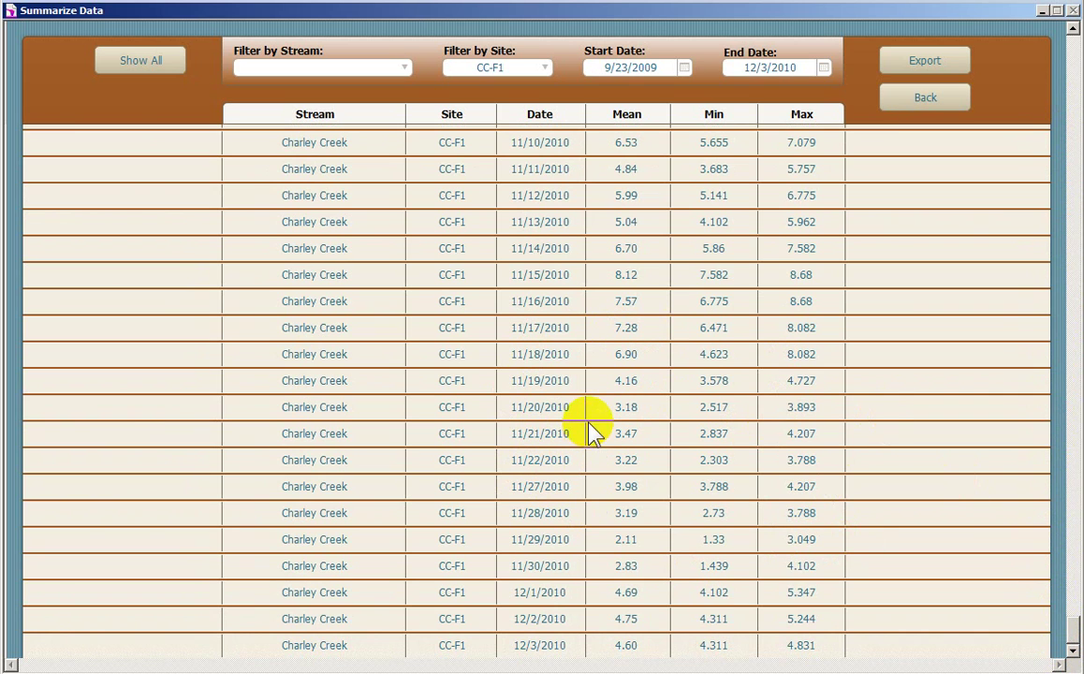
{"action": "left_click", "coordinate": [903, 116]}
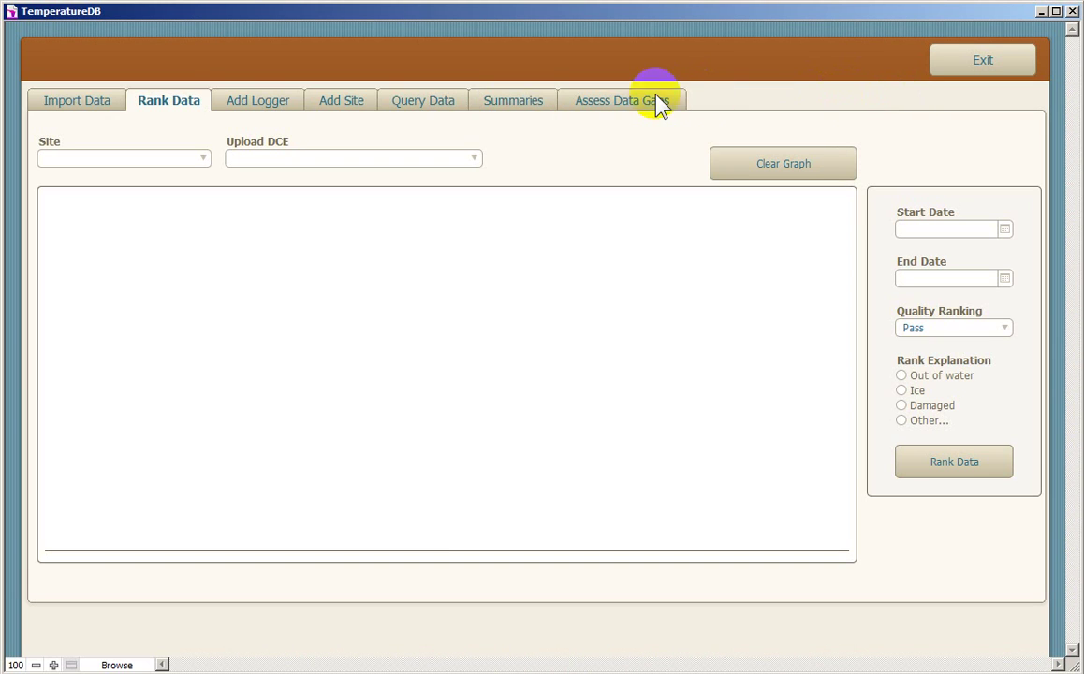
{"action": "left_click", "coordinate": [92, 105]}
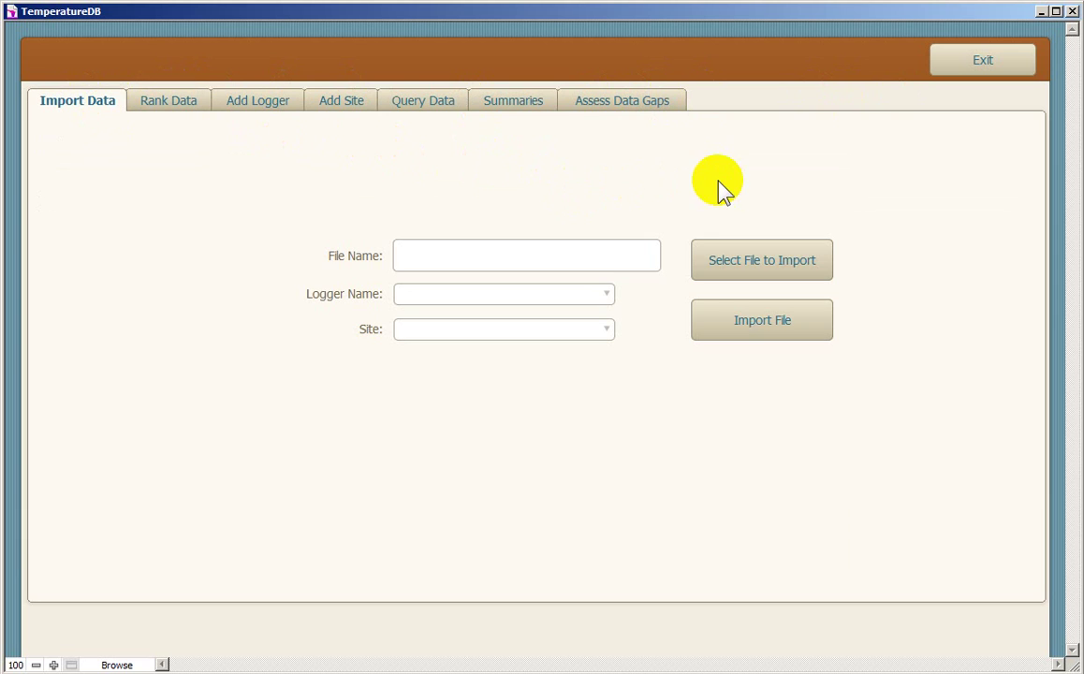